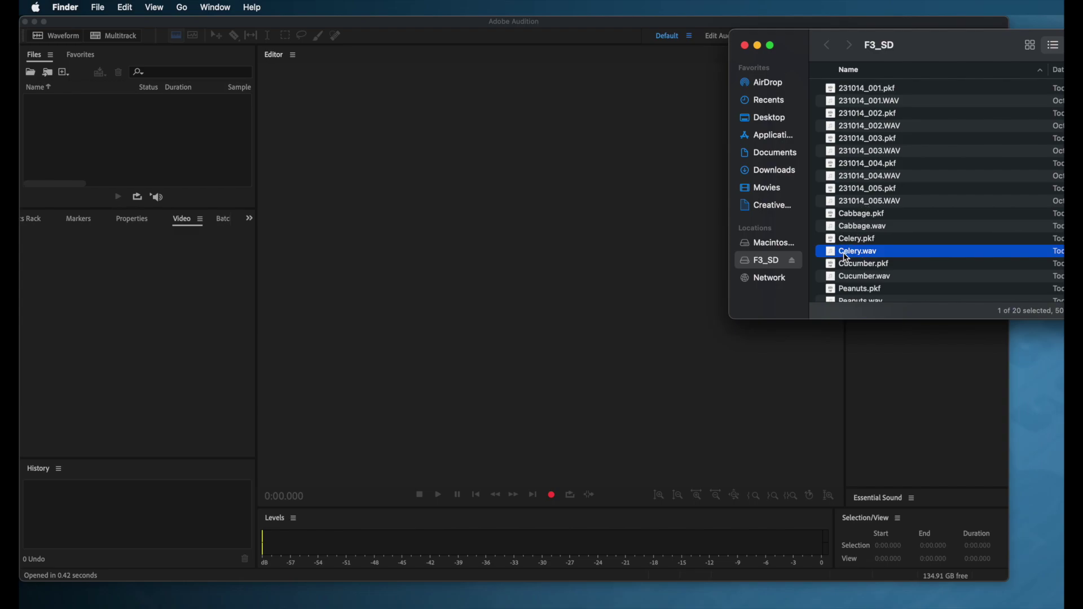
# Step: Open Celery.wav from the F3_SD drive in Adobe Audition 2024
pyautogui.rightClick(846, 257)
pyautogui.moveTo(914, 274)
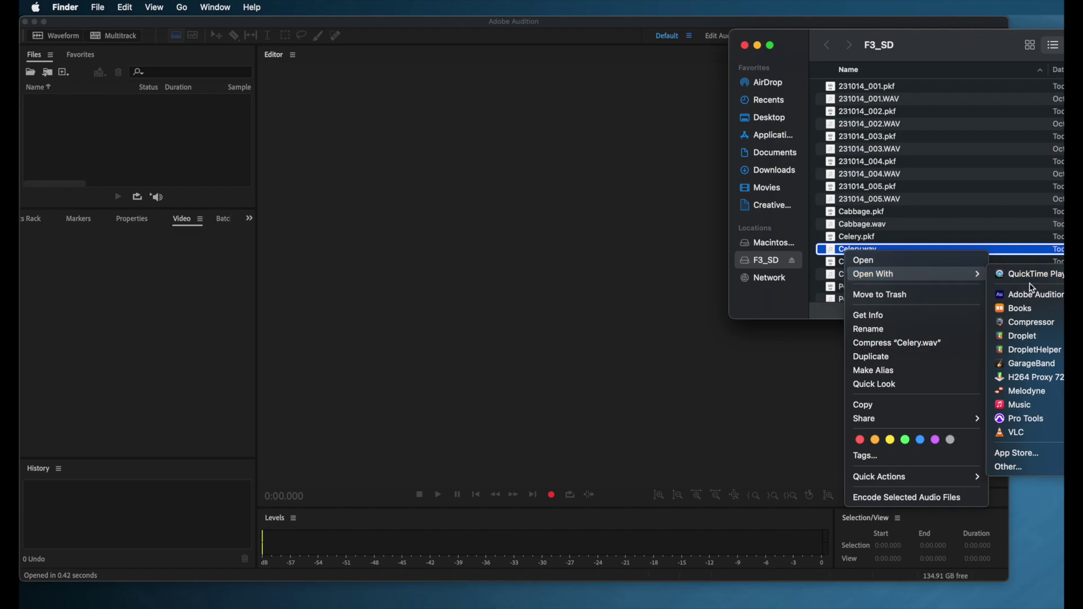
pyautogui.click(936, 51)
pyautogui.moveTo(943, 50); pyautogui.dragTo(681, 55)
pyautogui.rightClick(588, 255)
pyautogui.moveTo(657, 274)
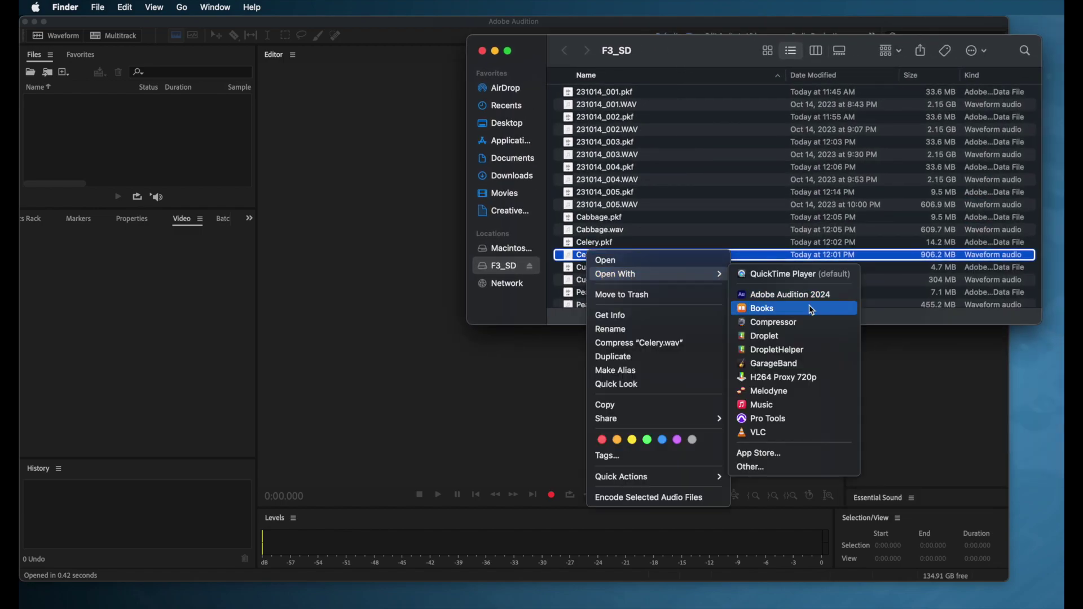
pyautogui.click(789, 295)
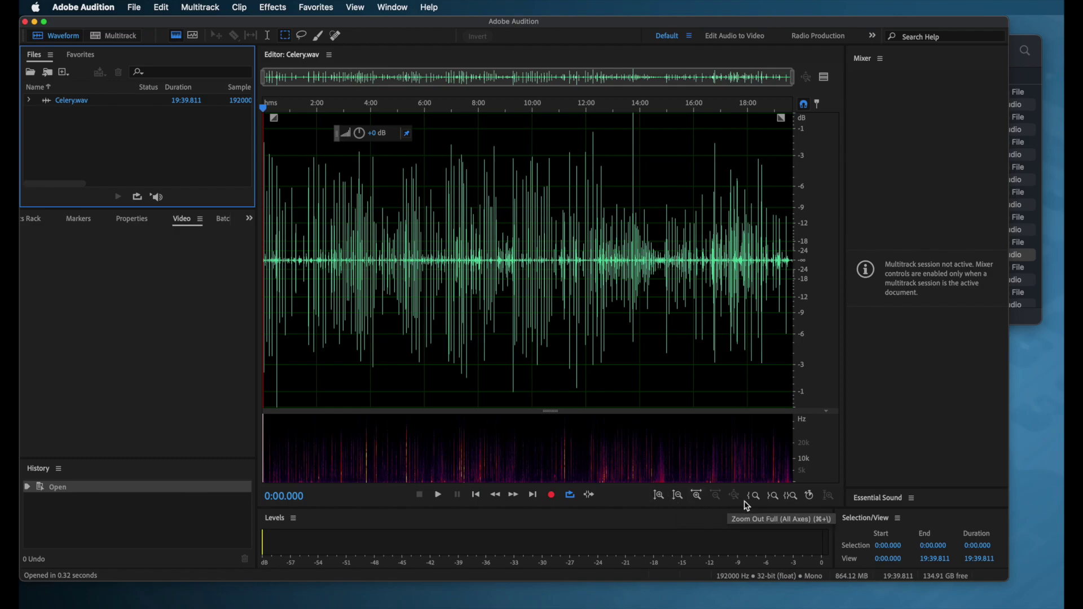
# Step: Listen to the first crunch in the Celery.wav recording, starting playback at about 0:02.6
pyautogui.click(697, 500)
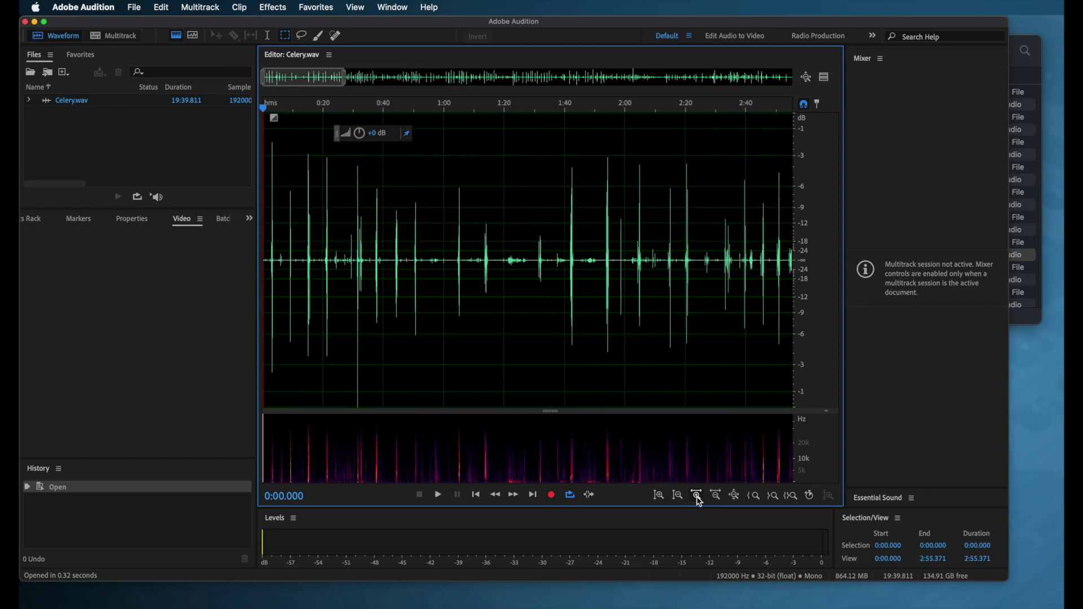
pyautogui.click(698, 497)
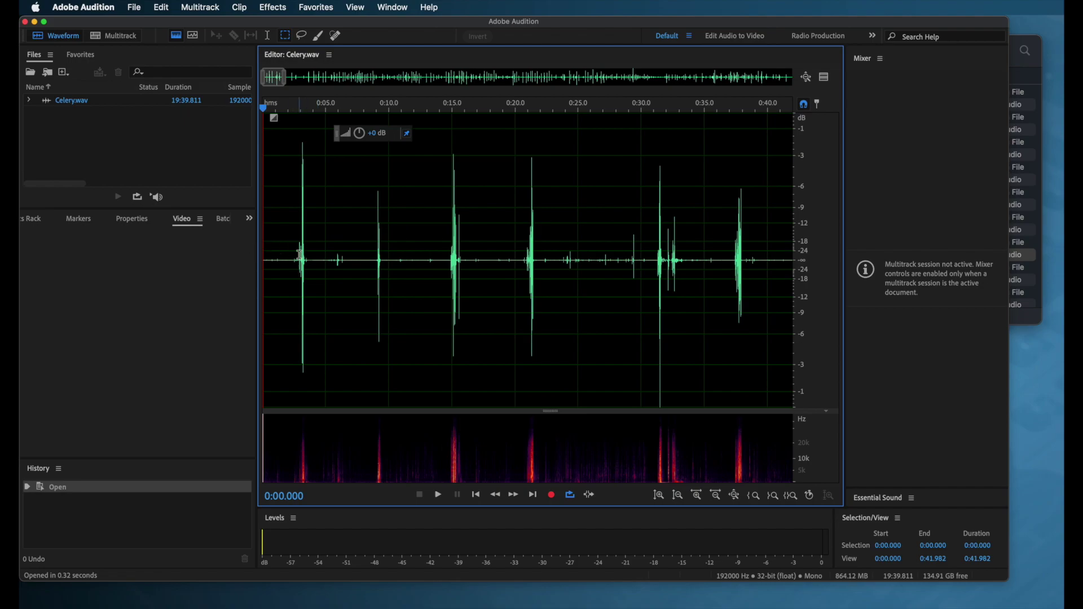
pyautogui.click(295, 255)
pyautogui.press('space')
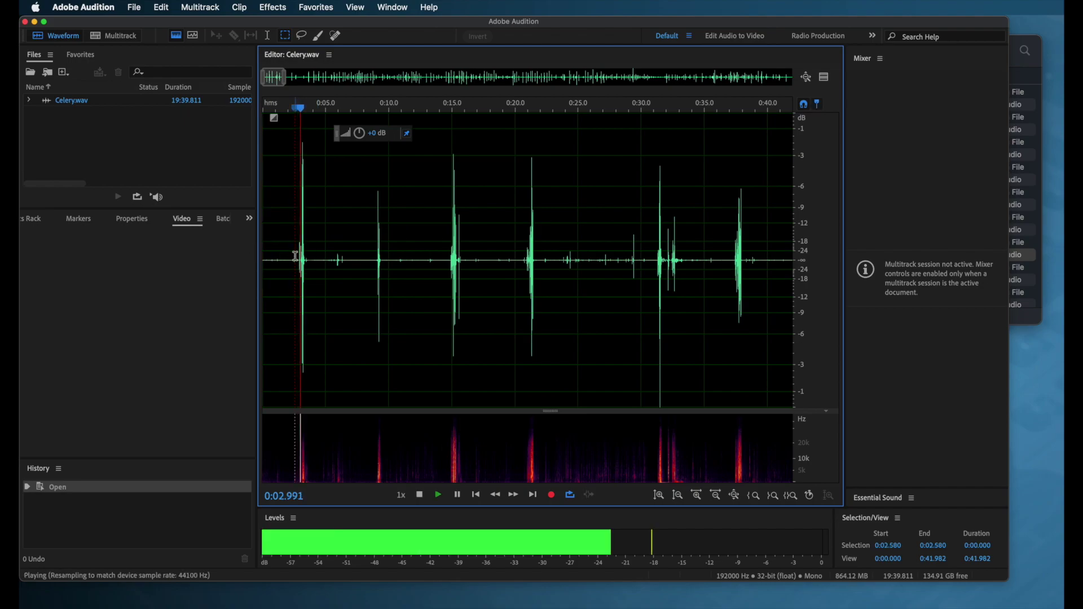
pyautogui.press('space')
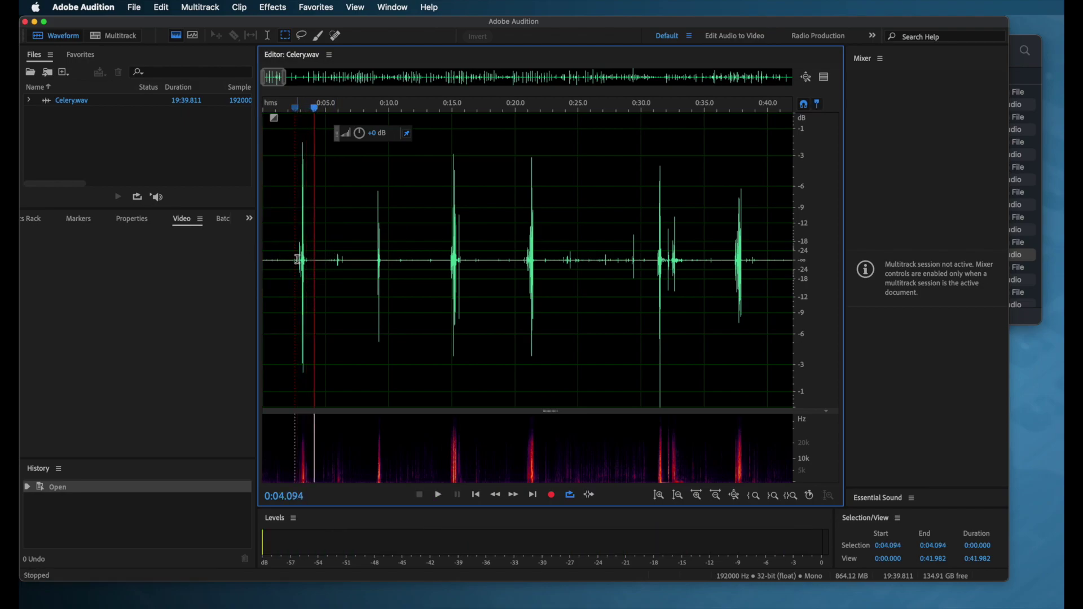
# Step: Copy the first crunch, from about 0:01.98 to 0:04.22, into a new audio file
pyautogui.moveTo(297, 259); pyautogui.dragTo(307, 260)
pyautogui.click(291, 262)
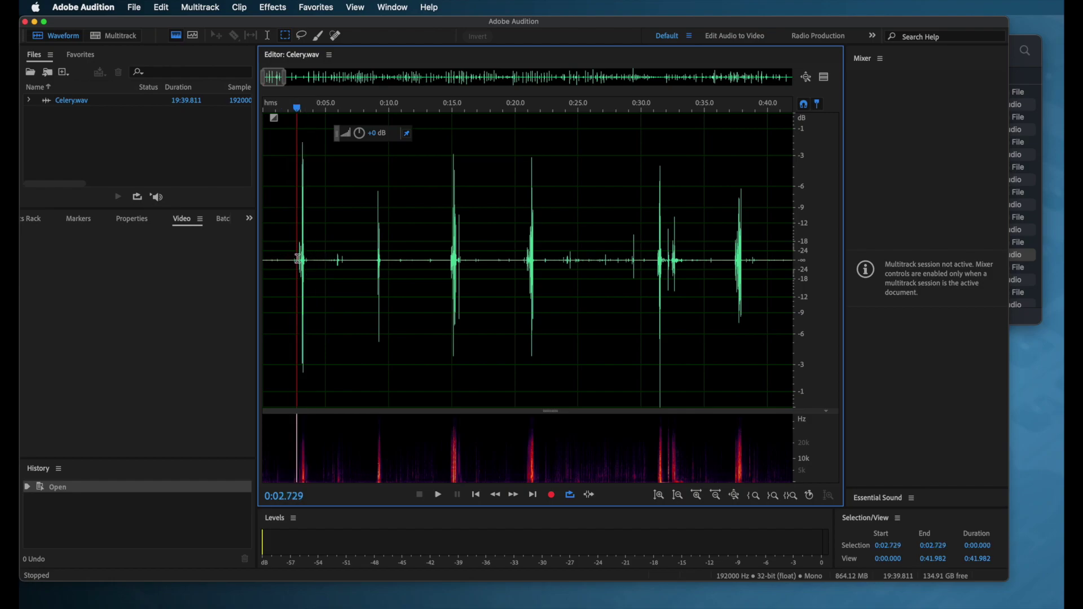
pyautogui.moveTo(288, 260); pyautogui.dragTo(316, 261)
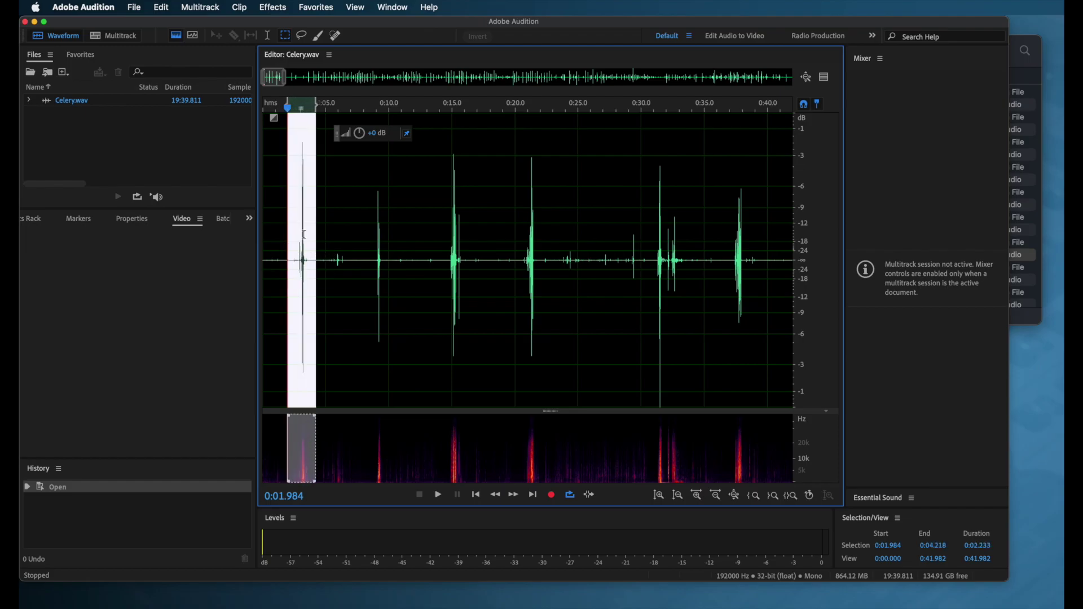
pyautogui.rightClick(307, 276)
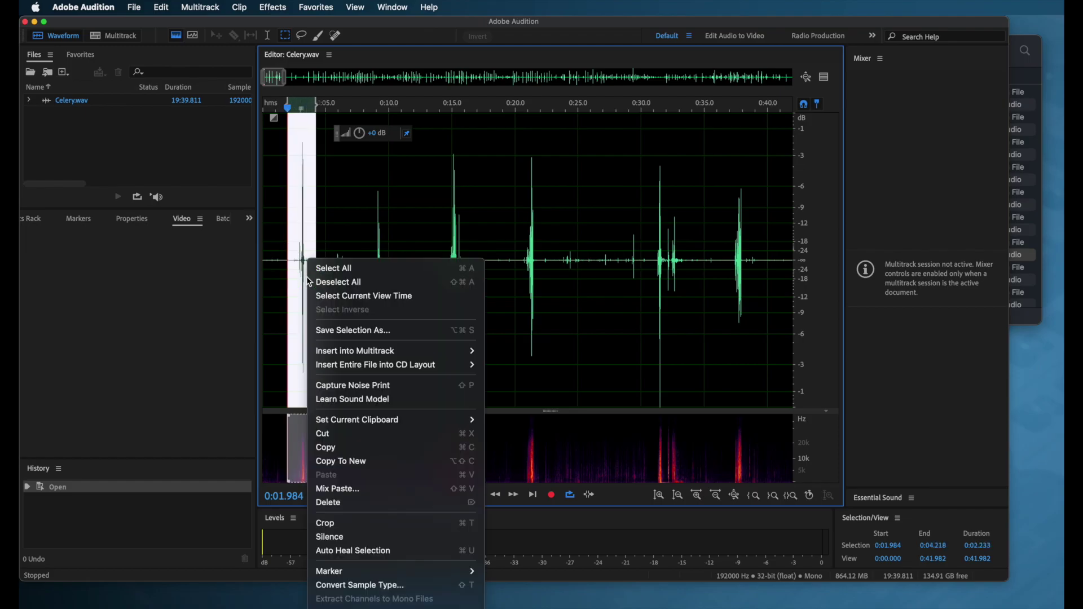
pyautogui.click(357, 461)
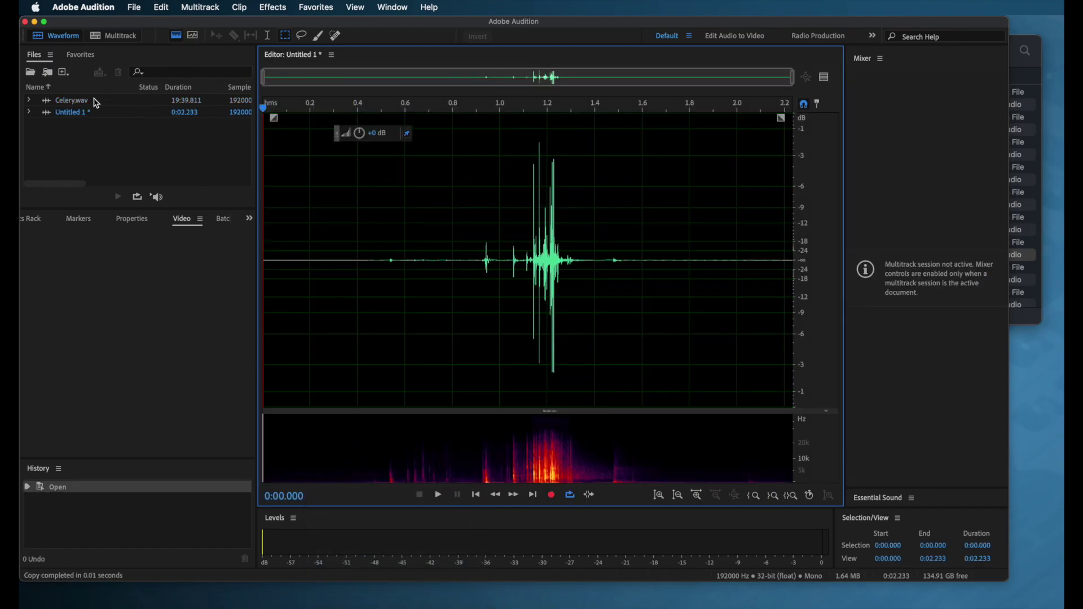
# Step: Return to the Celery.wav recording and listen to the second crunch, starting at about 0:09
pyautogui.click(72, 112)
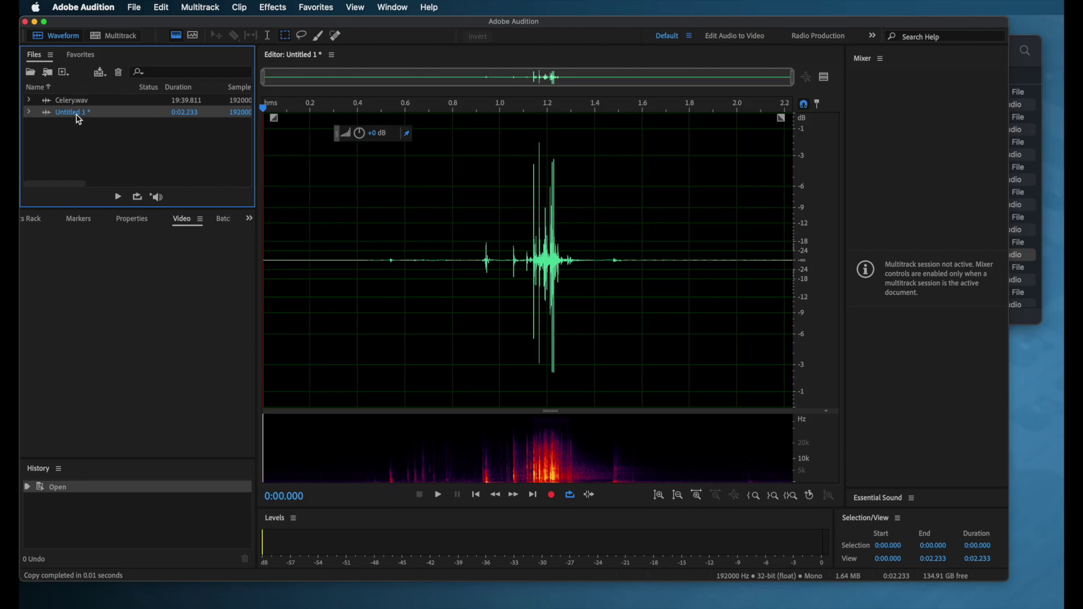
pyautogui.click(78, 105)
pyautogui.doubleClick(78, 105)
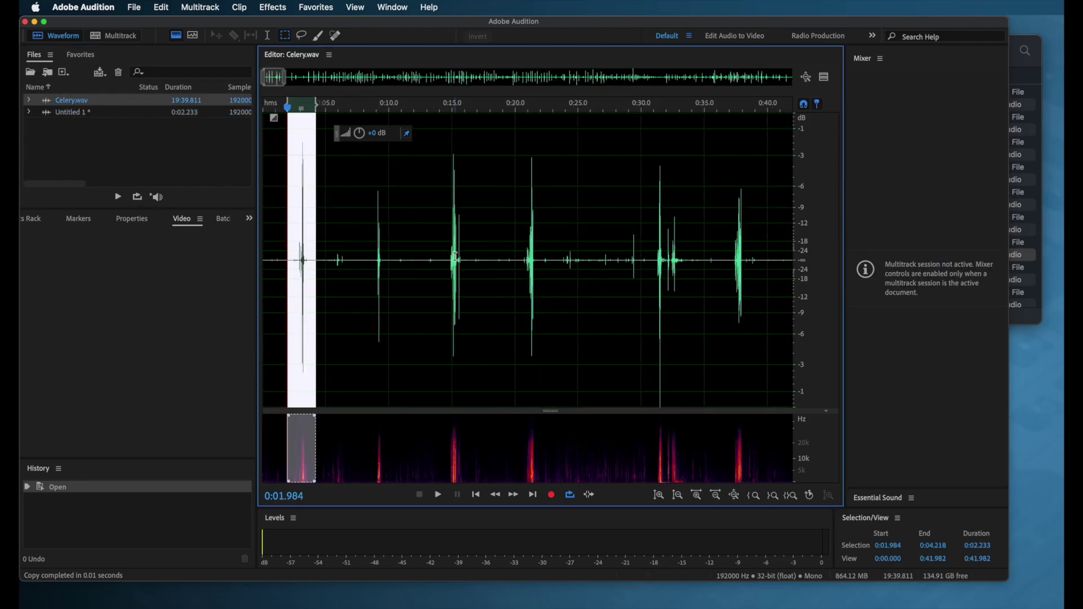
pyautogui.click(376, 263)
pyautogui.press('space')
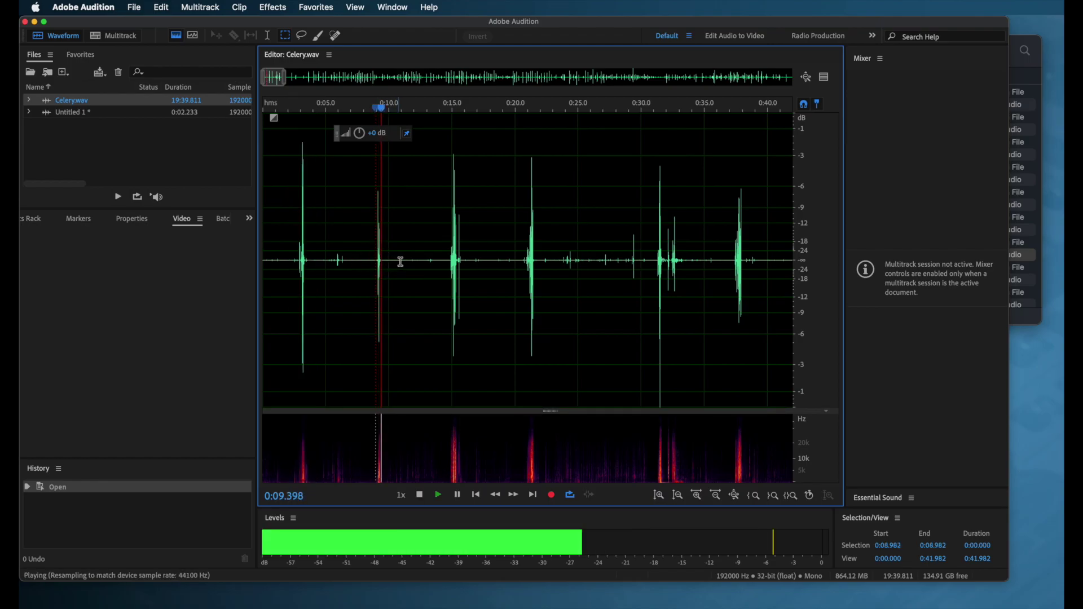
pyautogui.click(453, 263)
pyautogui.press('space')
# Step: Copy the third crunch in Celery.wav, from about 0:14.49 to 0:15.83, into another new audio file
pyautogui.moveTo(447, 263); pyautogui.dragTo(462, 262)
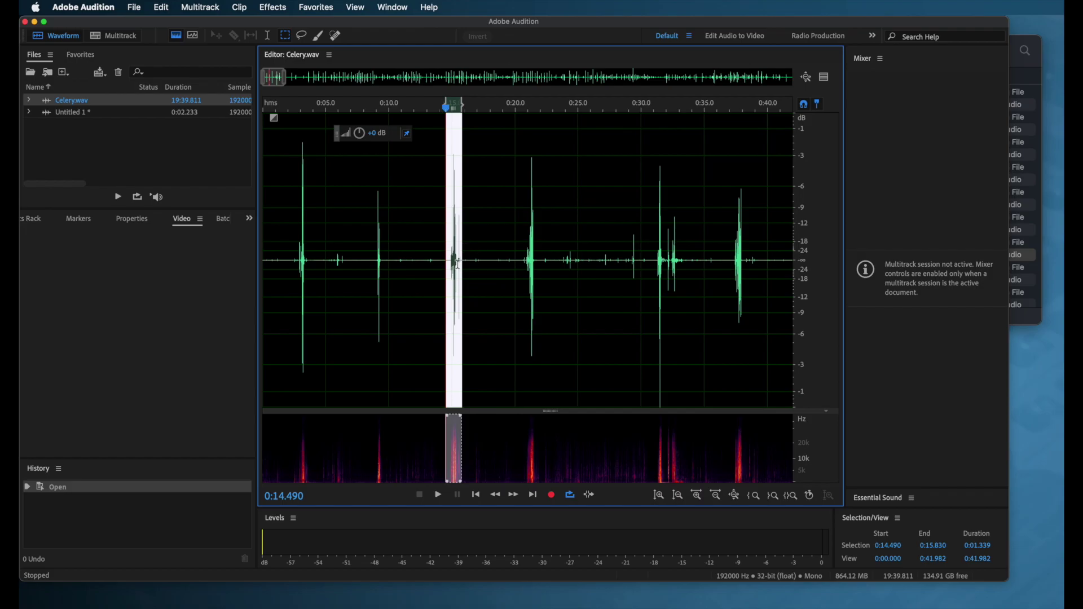
pyautogui.rightClick(462, 262)
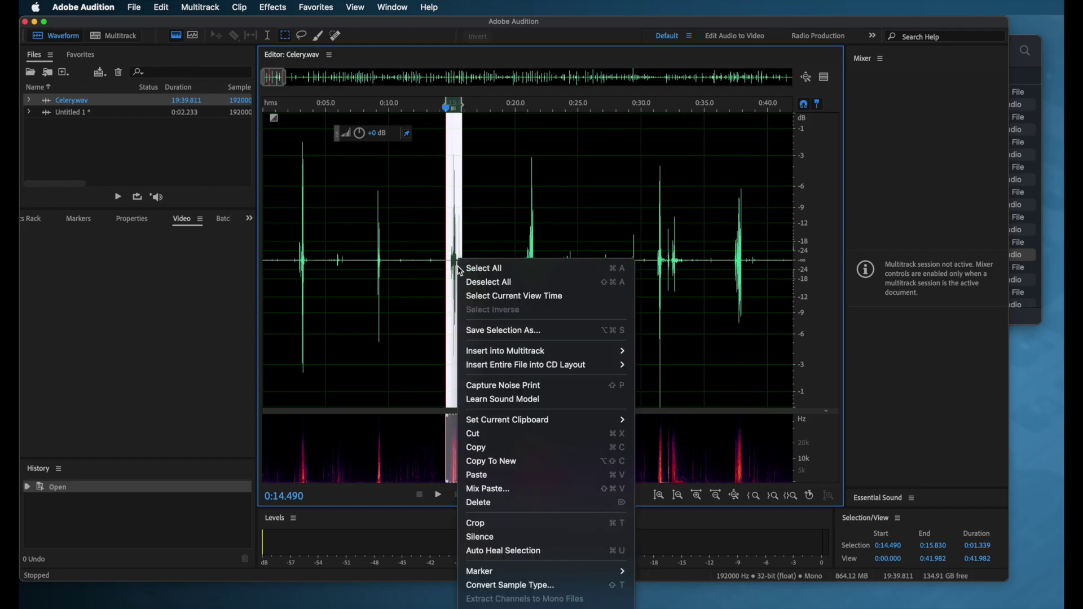
pyautogui.click(531, 463)
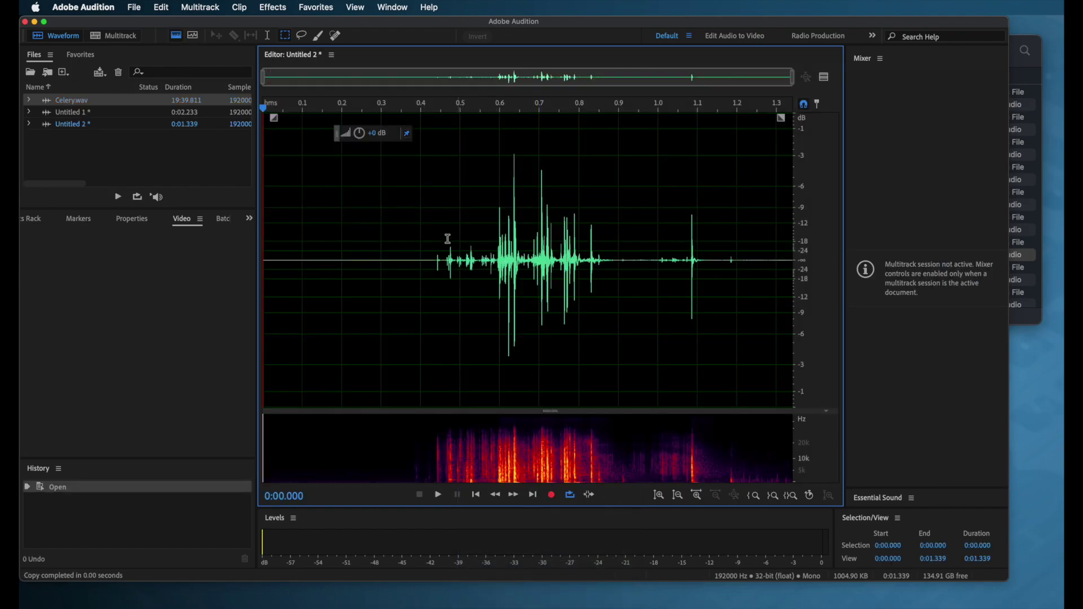
# Step: Open the Untitled 1 clip and delete its quiet lead-in, from the start to about 0:00.91
pyautogui.click(74, 113)
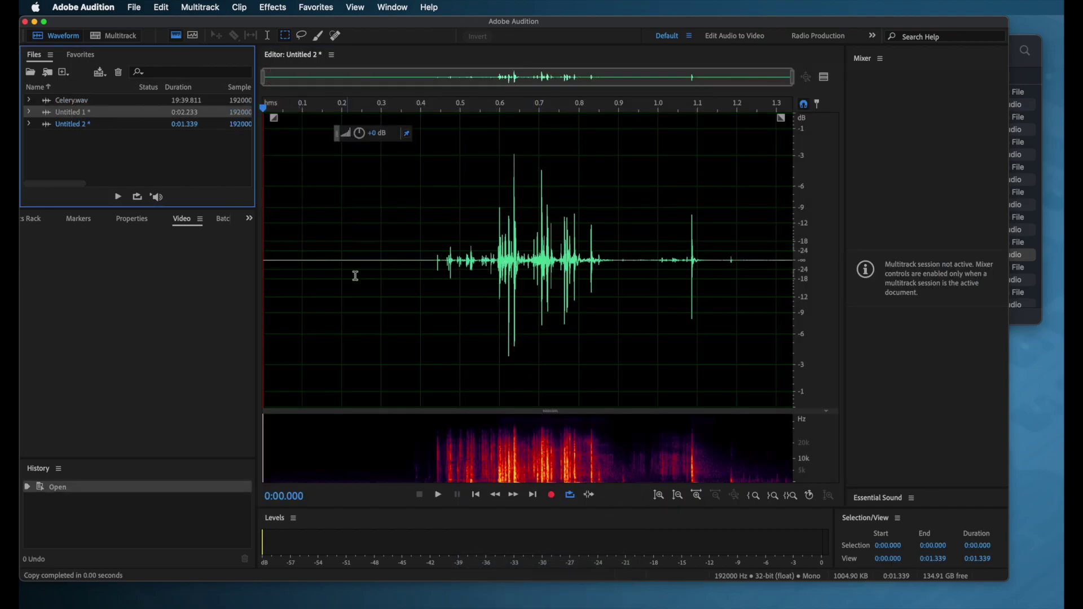
pyautogui.click(80, 124)
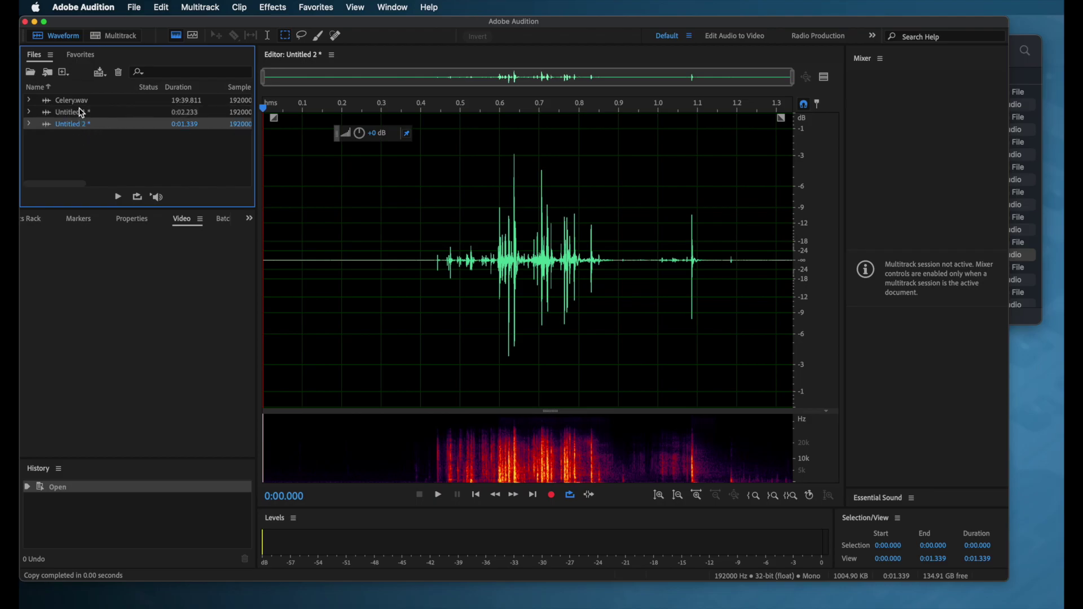
pyautogui.click(76, 114)
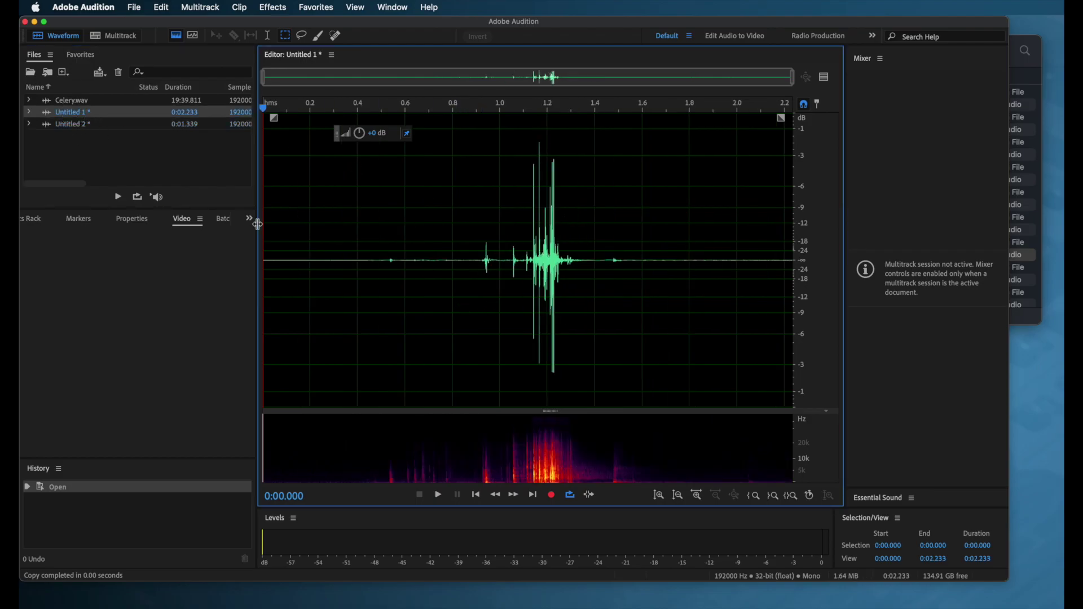
pyautogui.moveTo(479, 259); pyautogui.dragTo(215, 254)
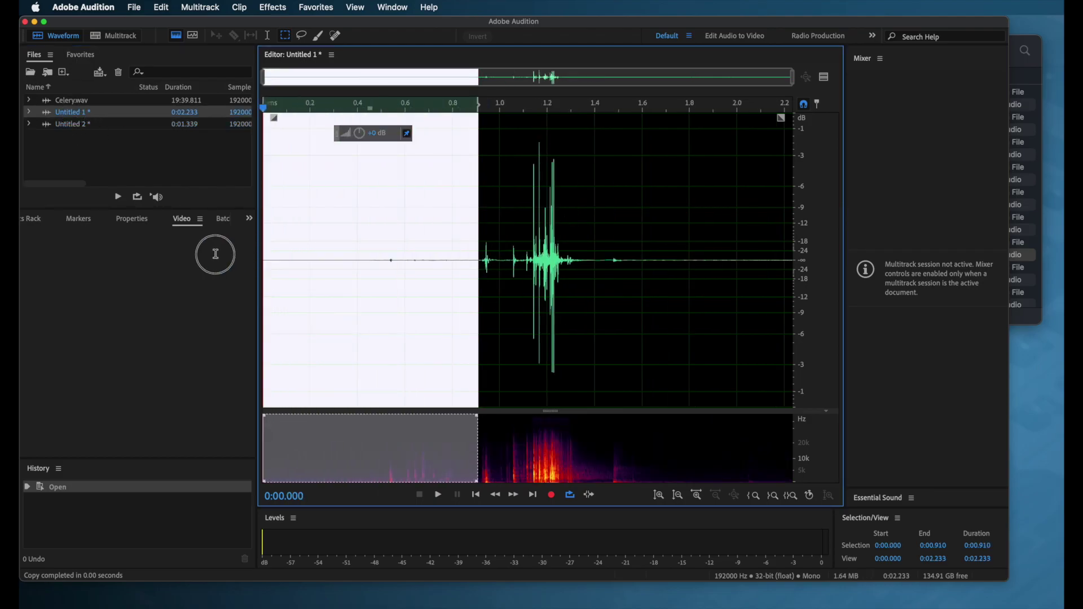
pyautogui.press('Delete')
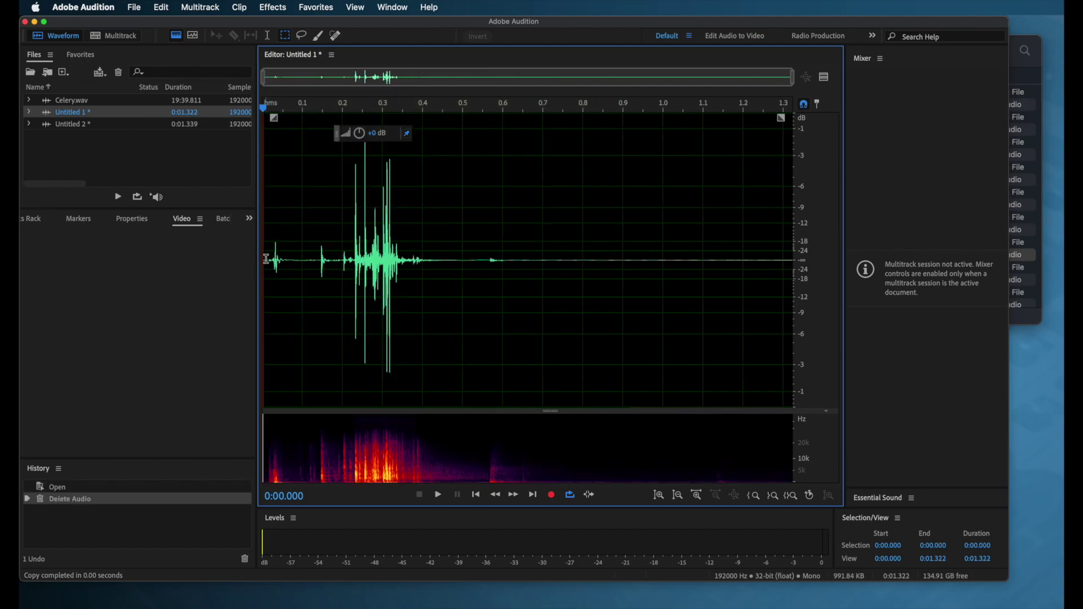
# Step: Play the trimmed Untitled 1 clip, delete the silent tail after about 0:00.72, and check it by playback
pyautogui.press('space')
pyautogui.press('space')
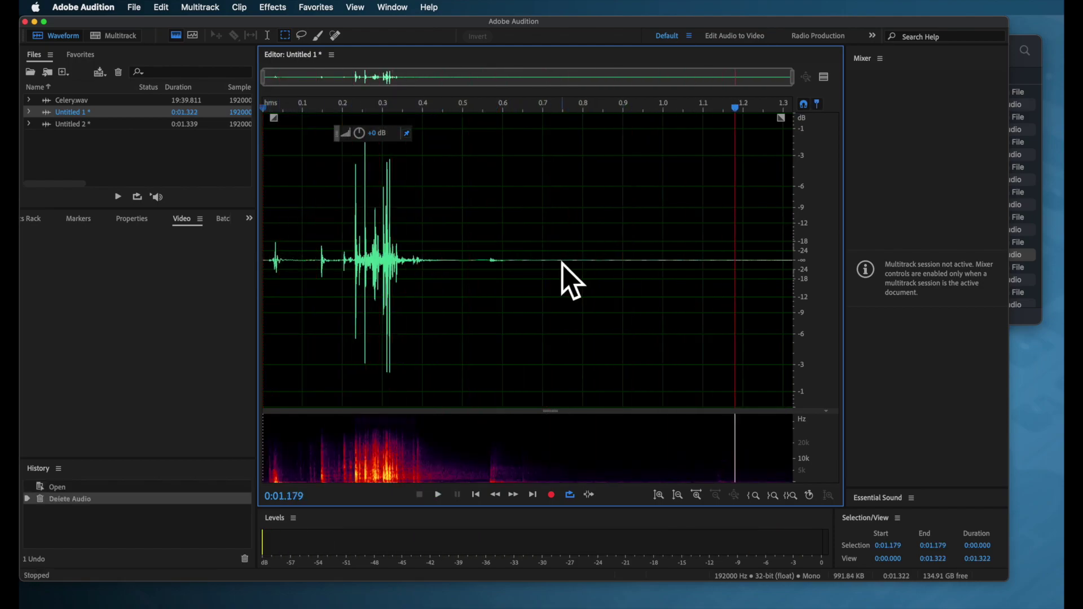
pyautogui.moveTo(556, 262); pyautogui.dragTo(818, 270)
pyautogui.press('Delete')
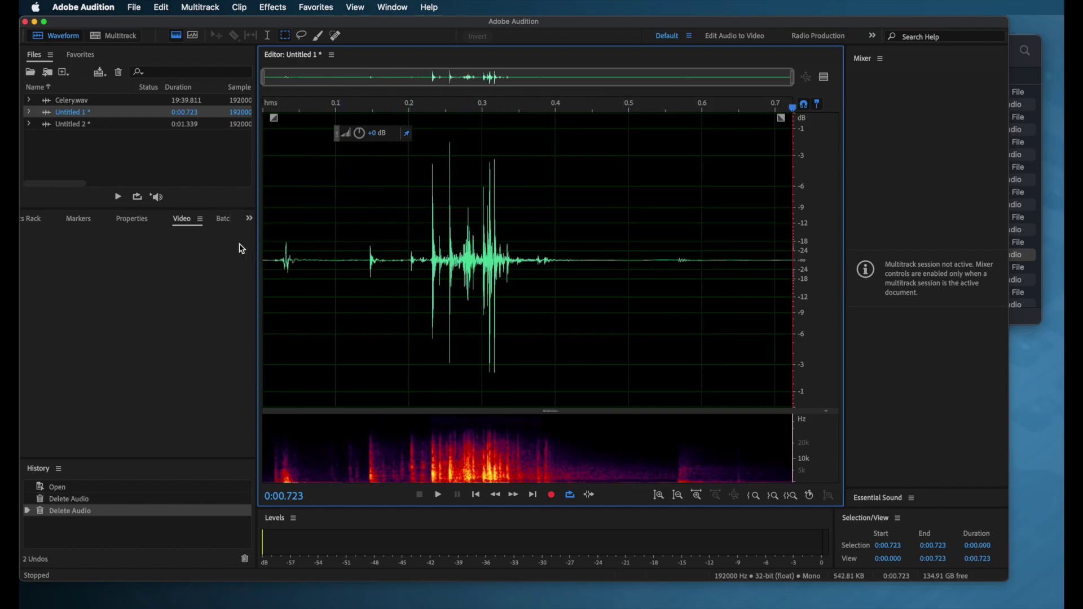
pyautogui.press('space')
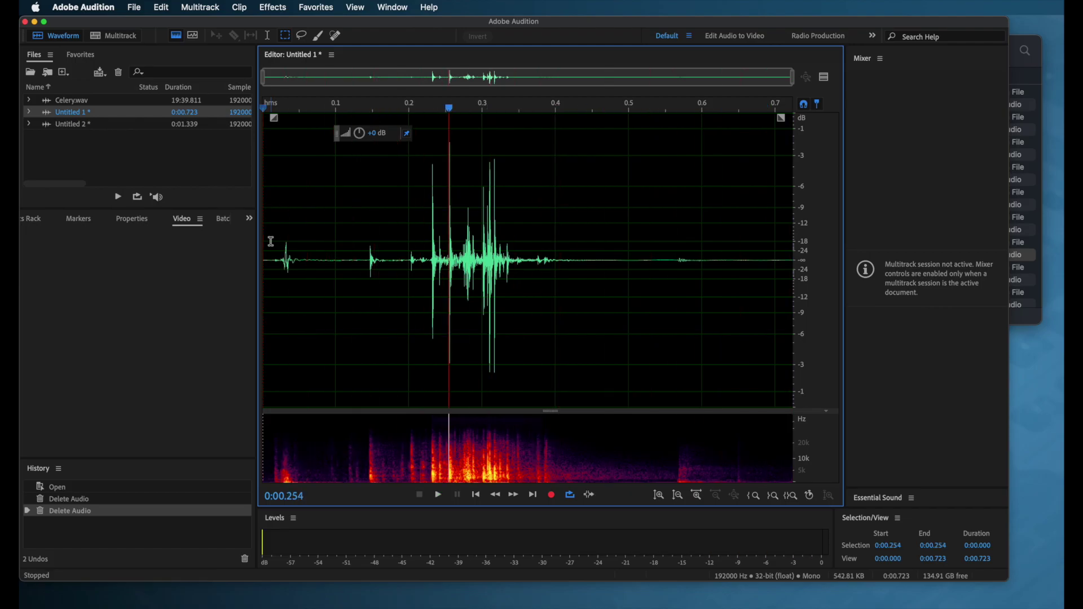
# Step: Save the trimmed clip as Celery Crunch 1.wav in /Volumes/F3_SD, in Wave PCM format
pyautogui.click(134, 7)
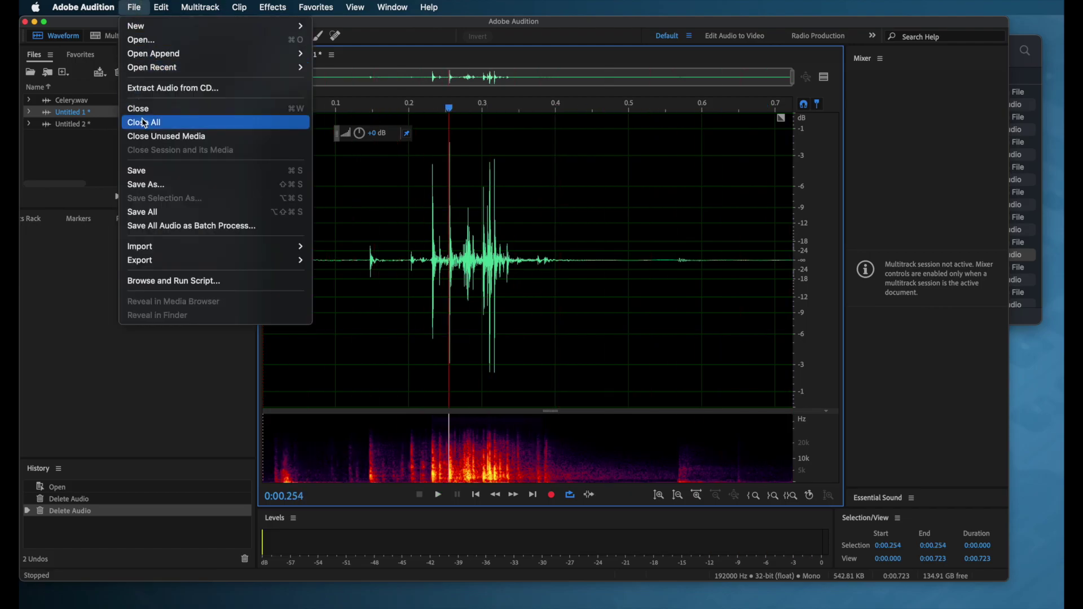
pyautogui.click(142, 184)
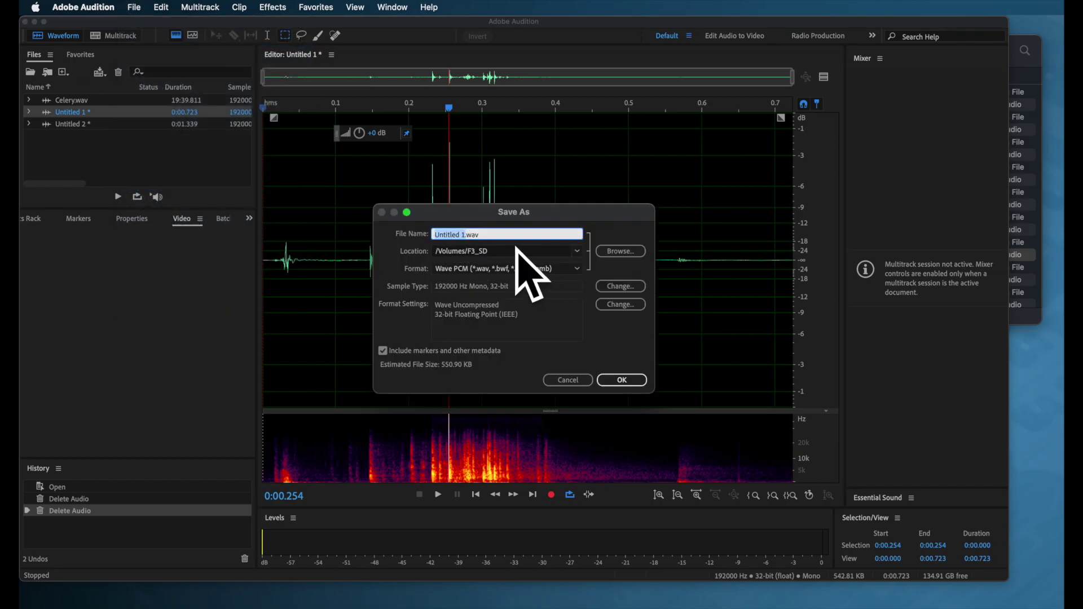
pyautogui.click(466, 237)
pyautogui.doubleClick(459, 234)
pyautogui.write('Celery Crunch')
pyautogui.click(621, 379)
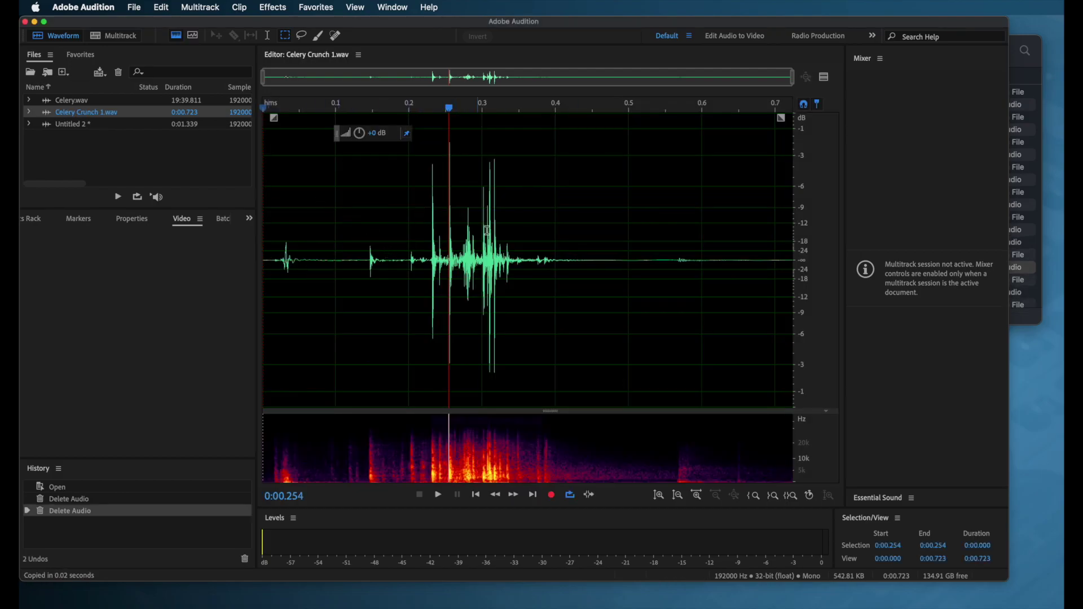
# Step: Check for Celery Crunch 1.wav in the F3_SD folder in Finder, then return to Adobe Audition
pyautogui.click(1035, 39)
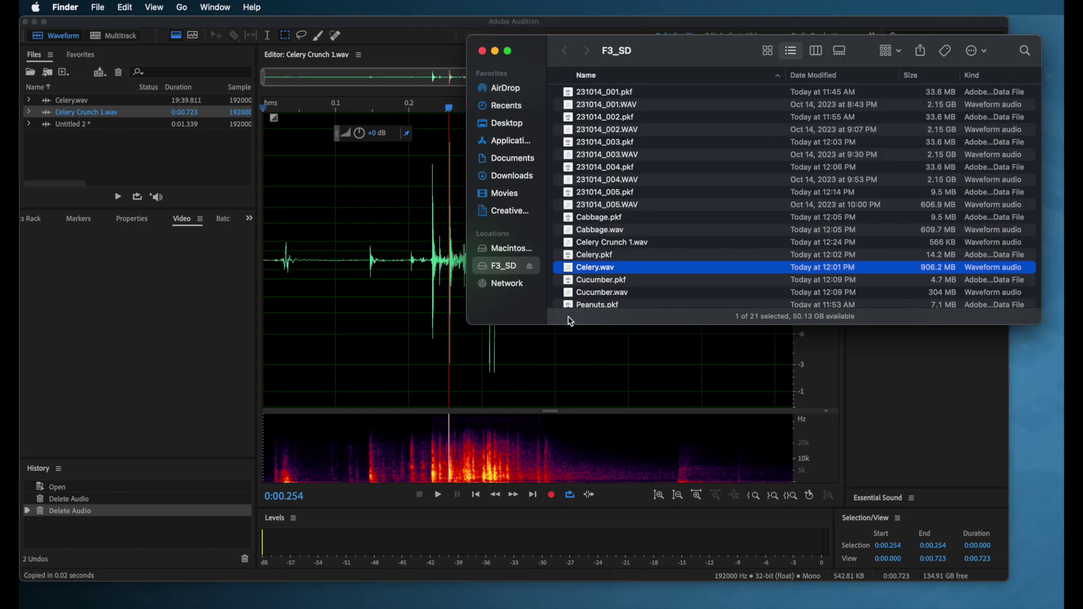
pyautogui.click(601, 246)
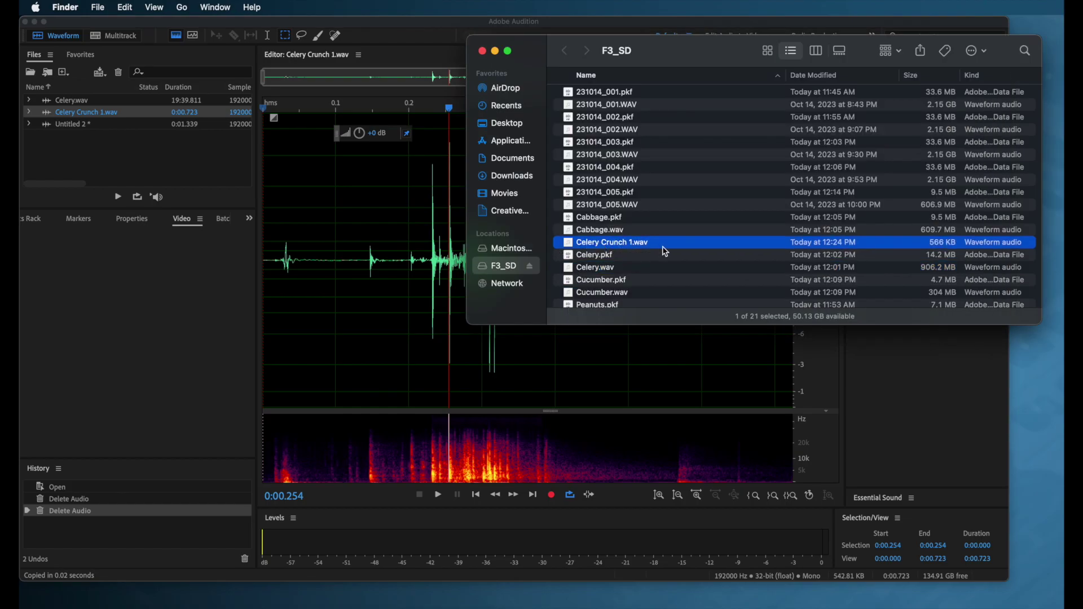
pyautogui.click(423, 226)
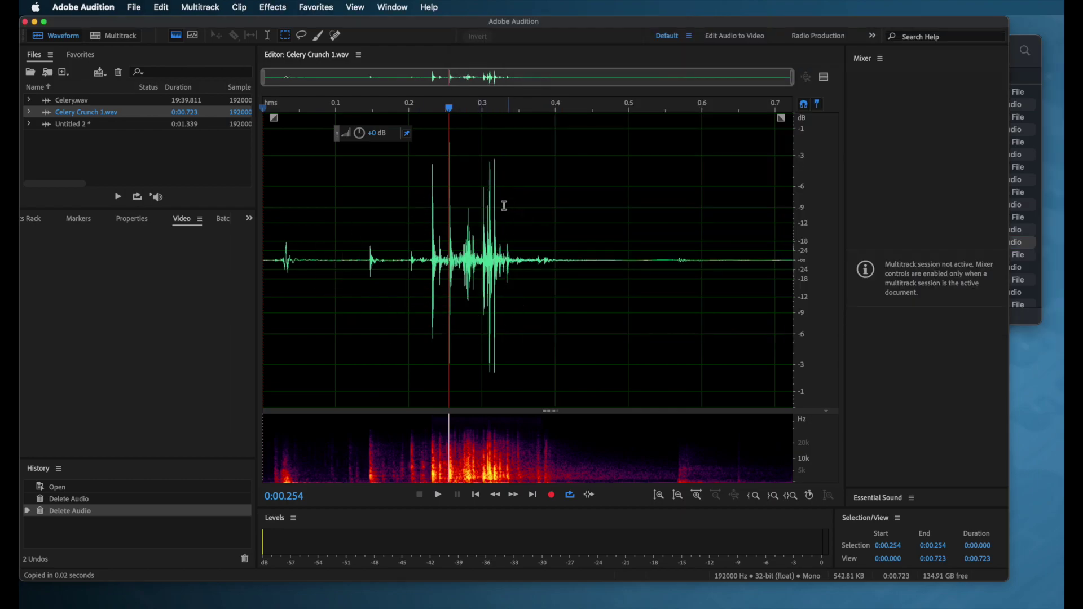
# Step: Close the saved Celery Crunch 1.wav file, keeping the other files open
pyautogui.click(428, 258)
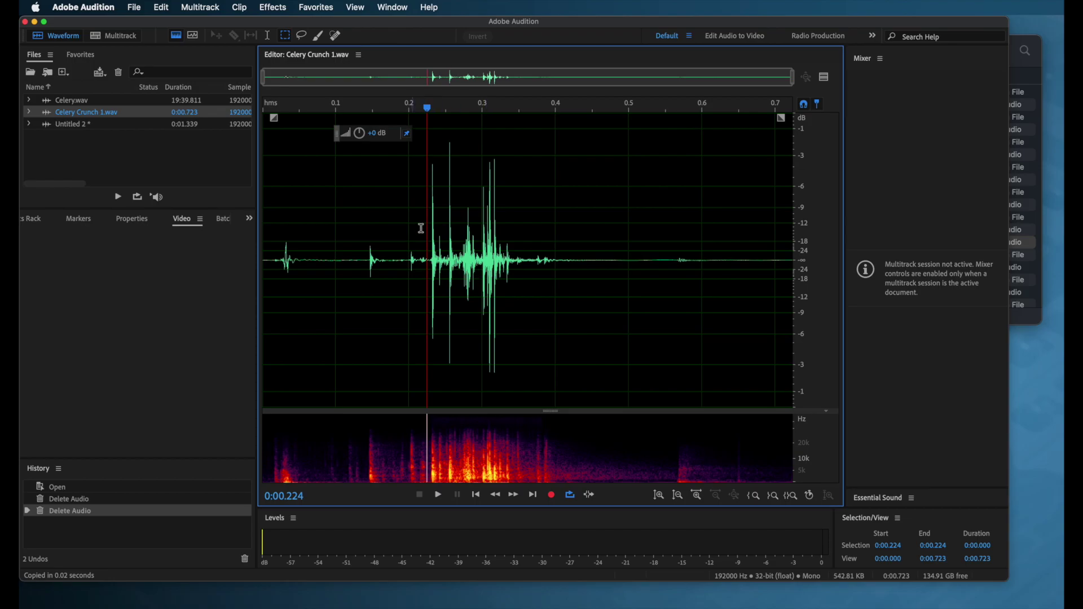
pyautogui.rightClick(73, 117)
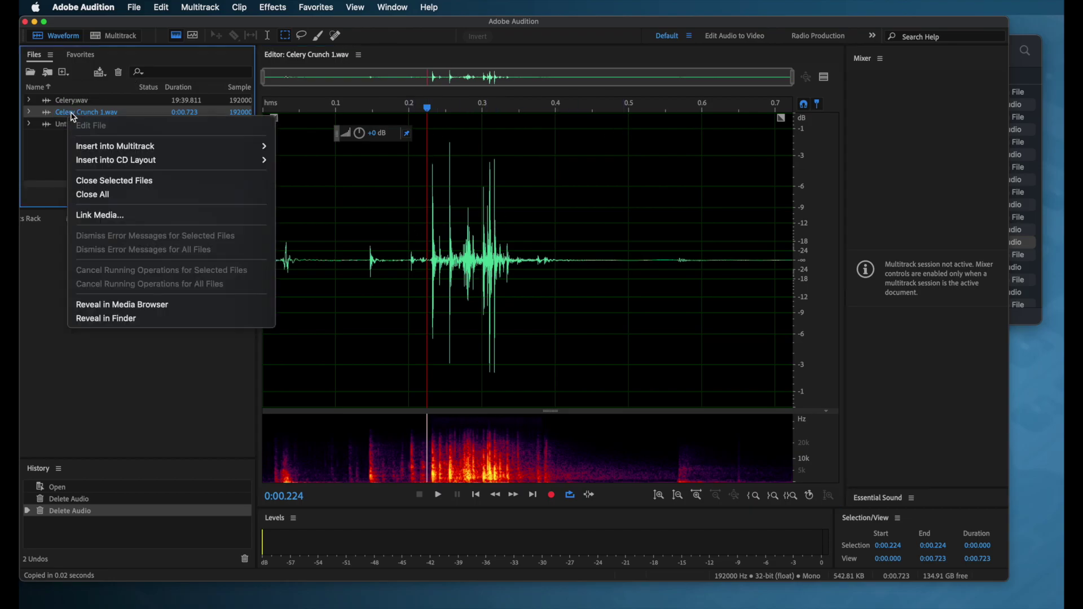
pyautogui.click(522, 262)
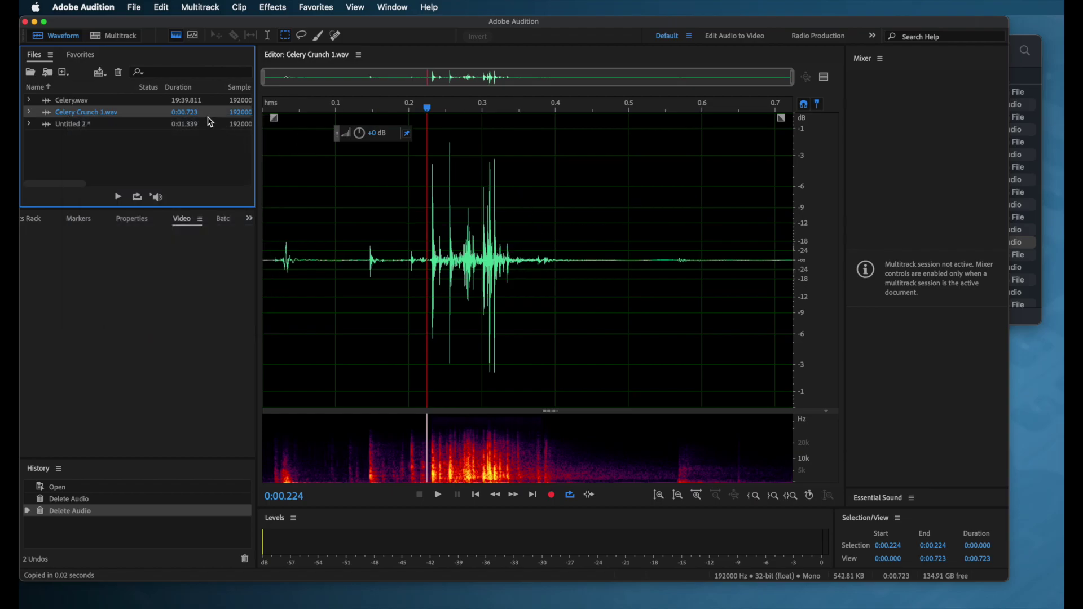
pyautogui.rightClick(78, 121)
pyautogui.click(108, 188)
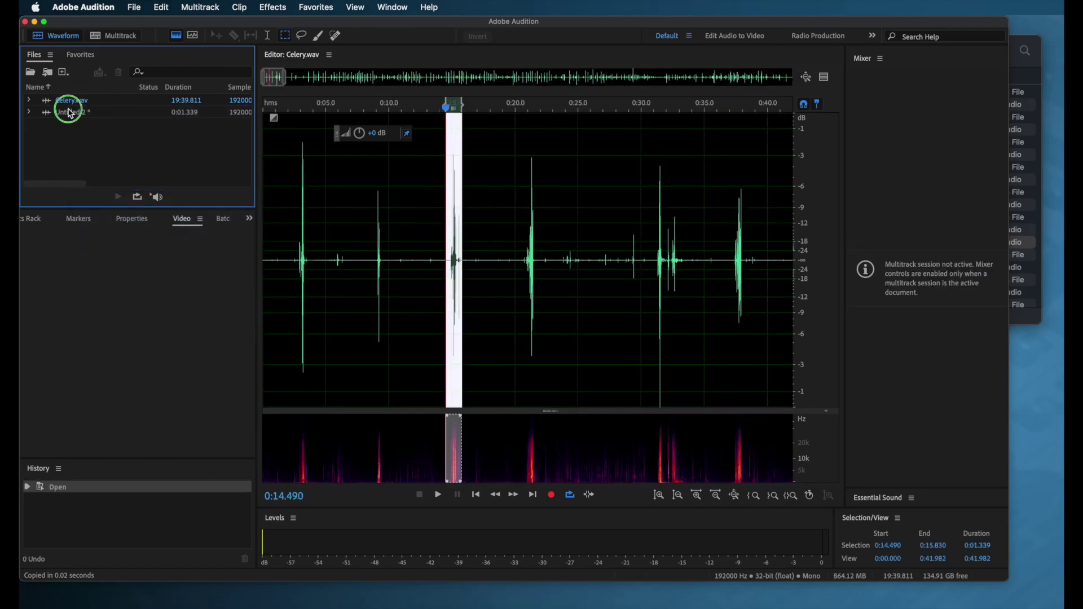
# Step: Close the Untitled 2 file without saving it, leaving only Celery.wav open
pyautogui.rightClick(68, 111)
pyautogui.click(106, 178)
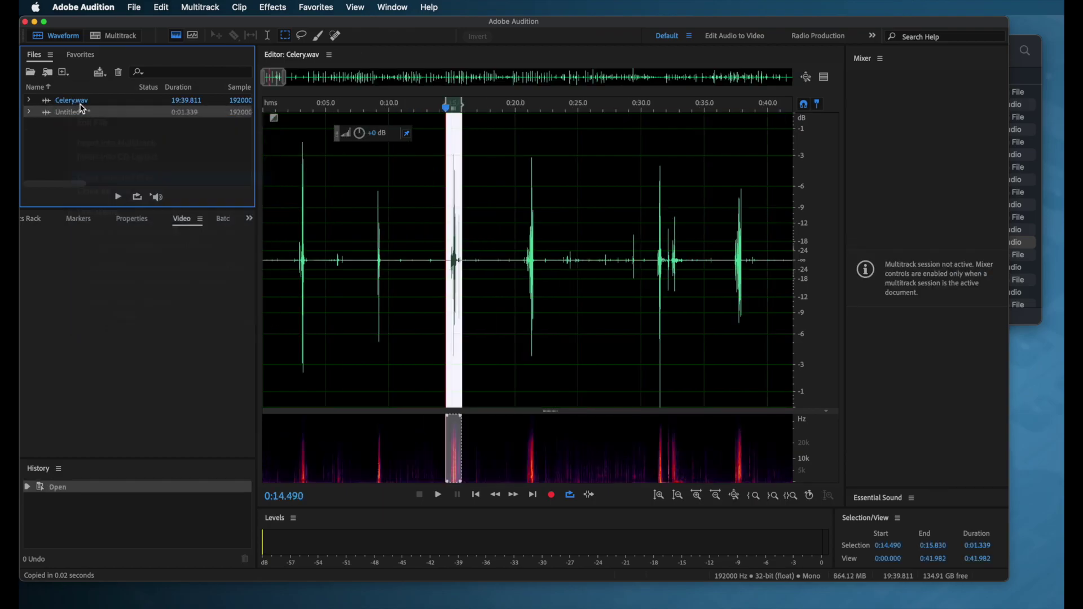
pyautogui.click(512, 321)
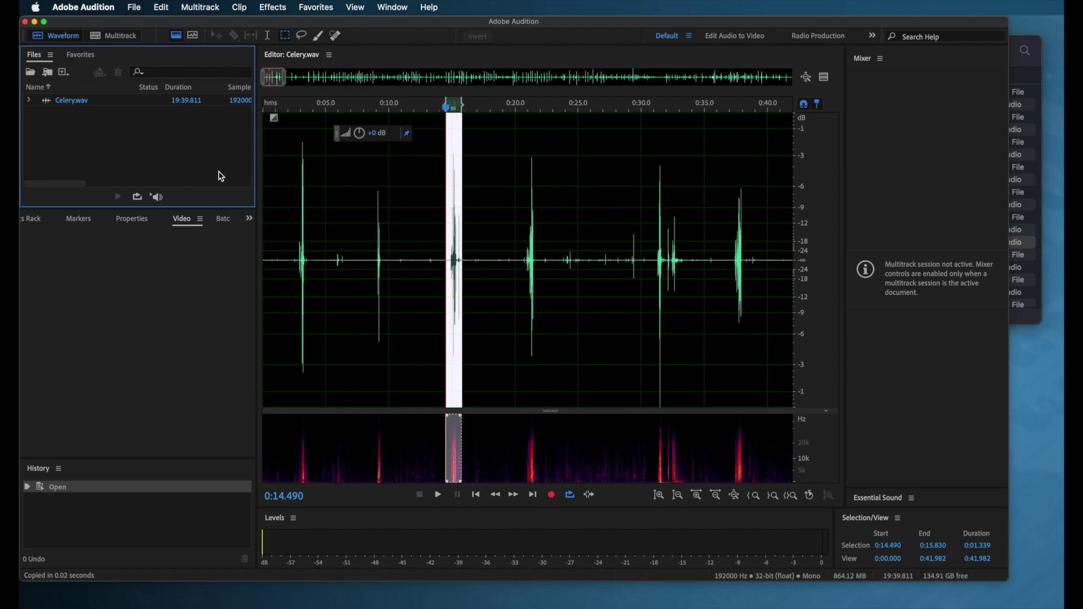
# Step: Select the Celery.wav crunch from about 0:14.908 to 0:15.842 and play the selection
pyautogui.click(68, 103)
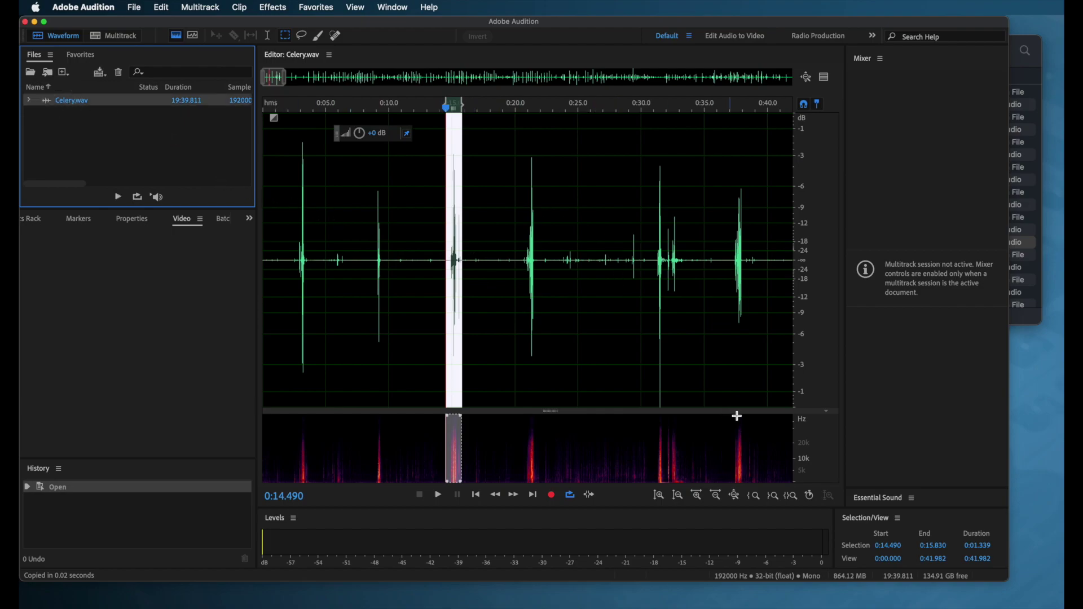
pyautogui.click(697, 495)
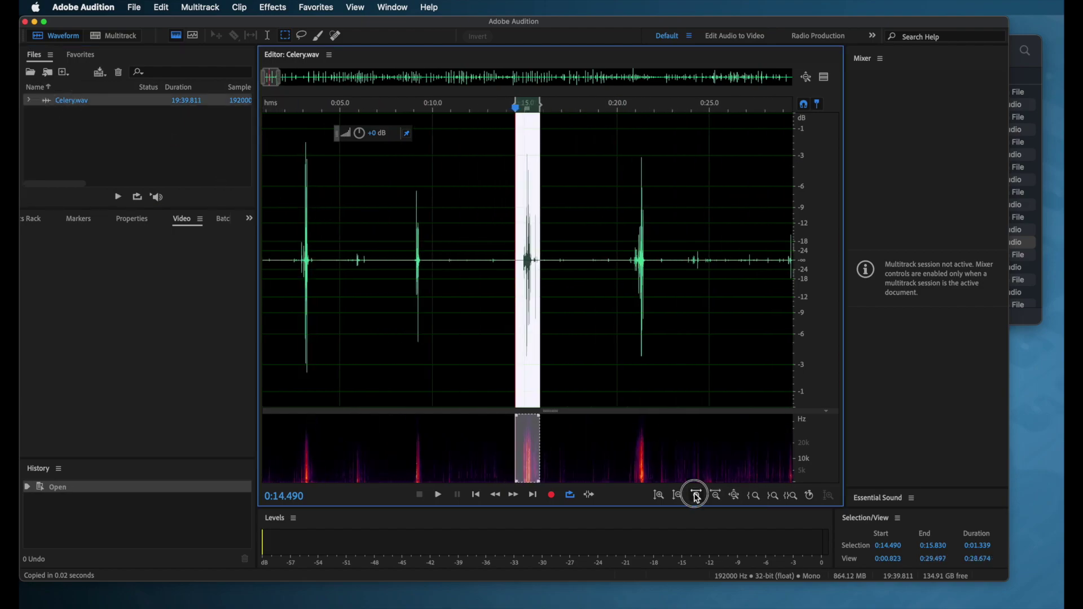
pyautogui.moveTo(697, 498); pyautogui.dragTo(698, 499)
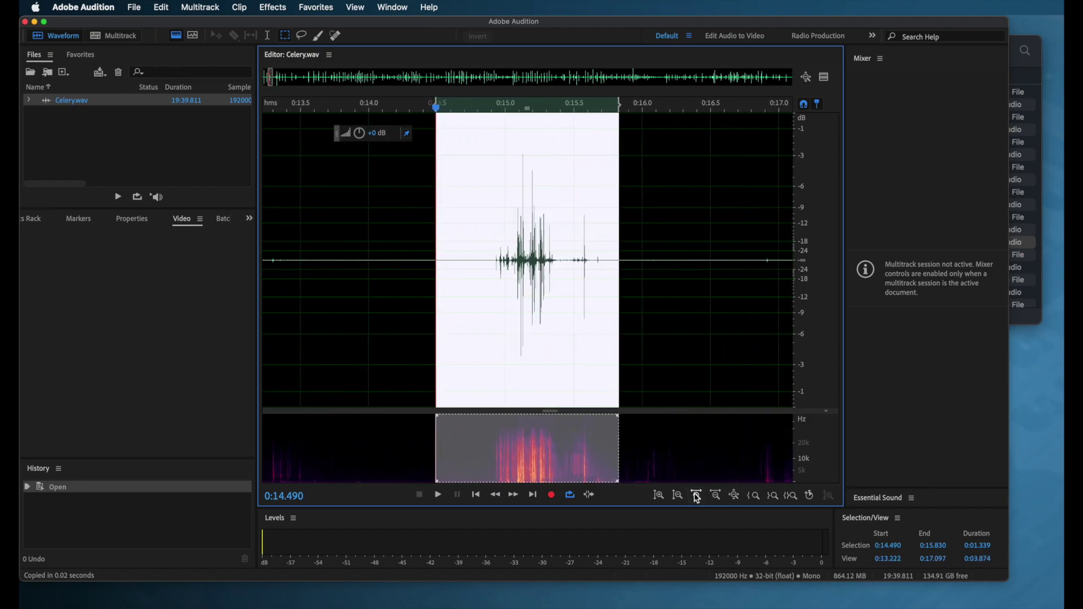
pyautogui.click(595, 237)
pyautogui.moveTo(494, 260); pyautogui.dragTo(622, 269)
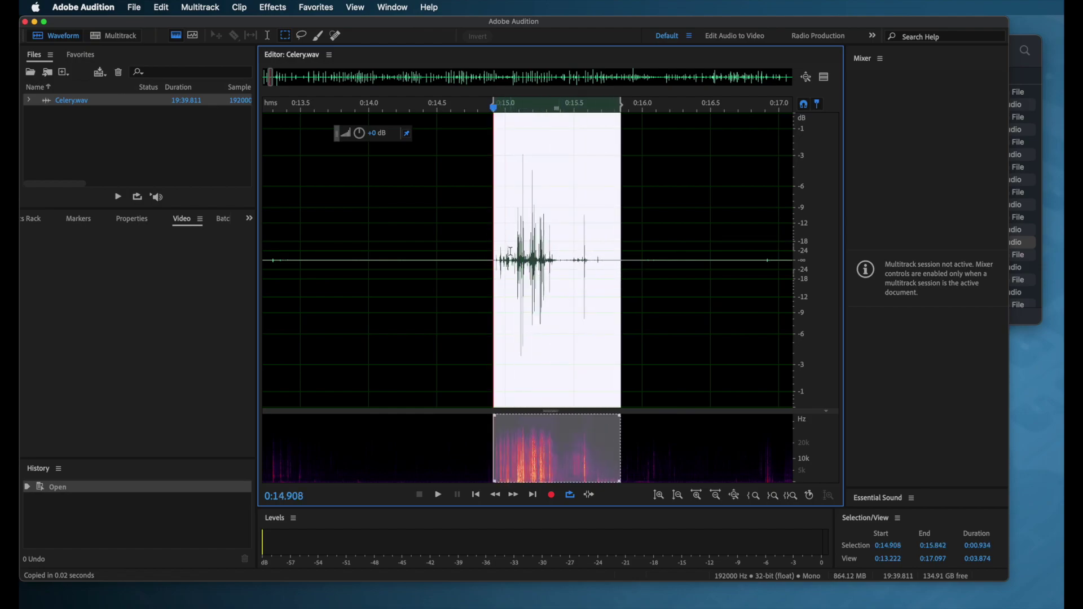
pyautogui.press('space')
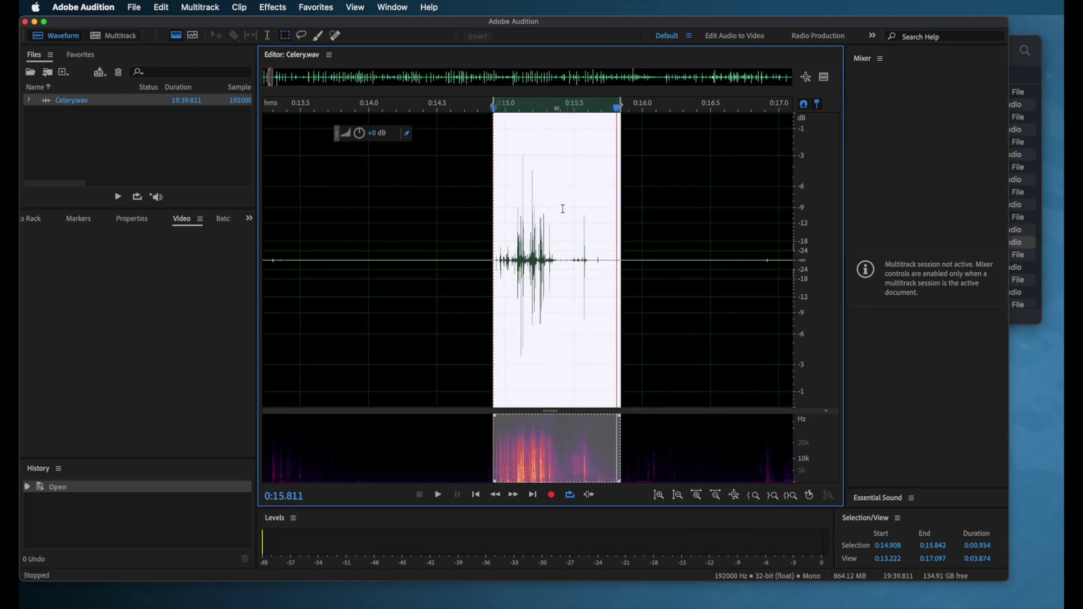
# Step: Save the selection as Celery 2.wav in /Users/admin/Documents, in Wave PCM format
pyautogui.rightClick(536, 261)
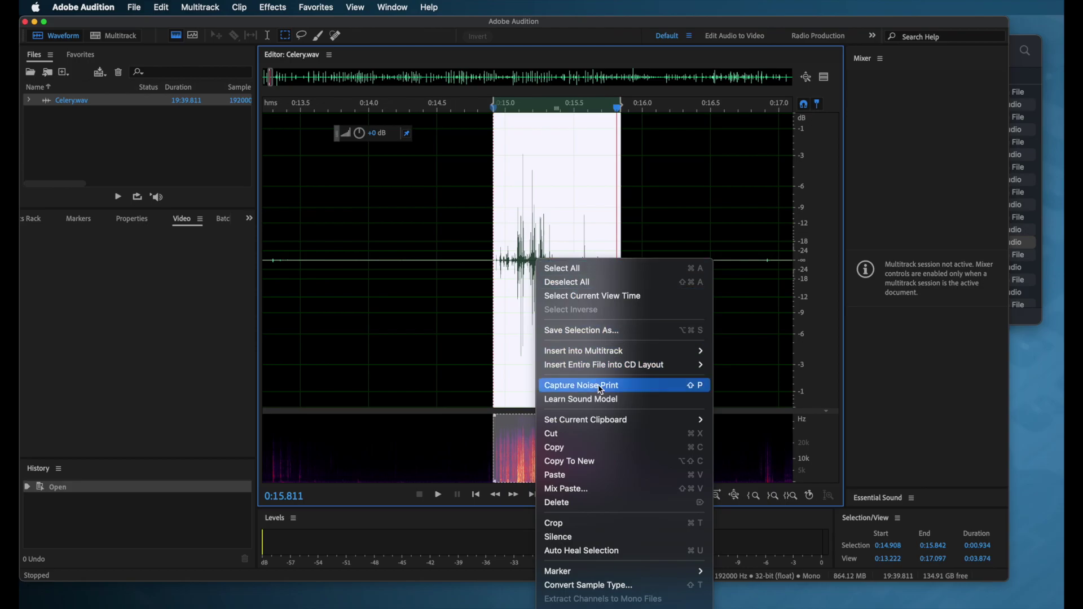
pyautogui.click(606, 329)
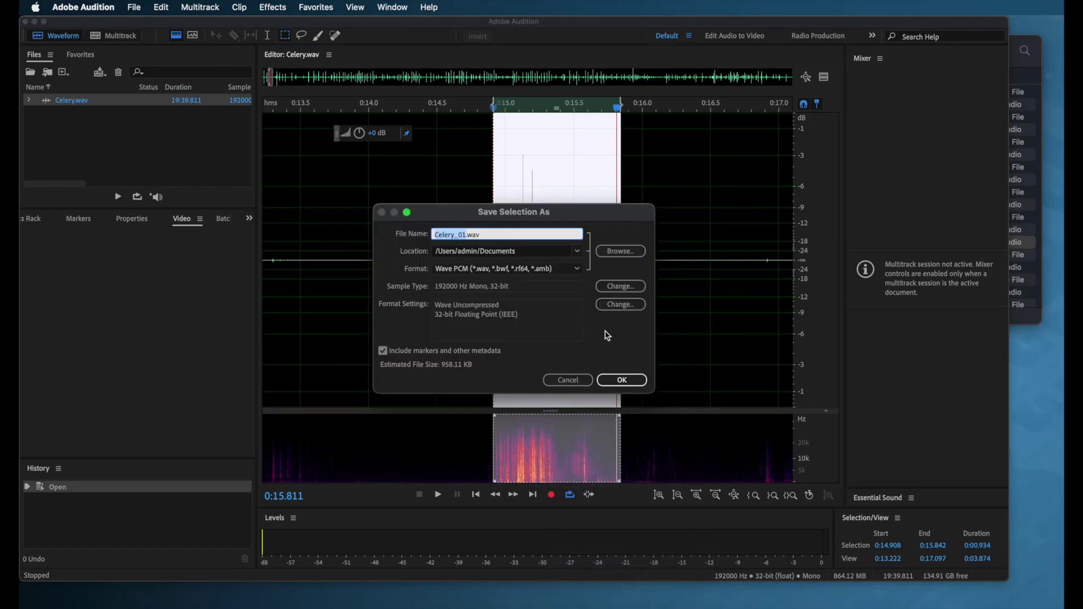
pyautogui.write('C')
pyautogui.write('one Break')
pyautogui.click(613, 387)
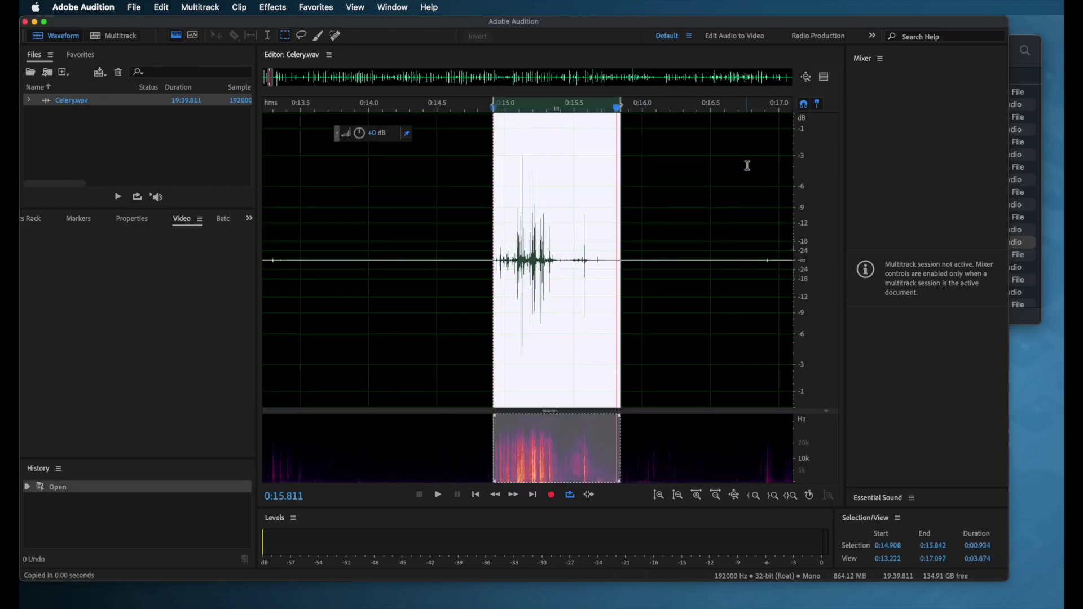
# Step: Check for Celery 2.wav in the Documents folder in Finder, then return to Adobe Audition
pyautogui.click(43, 59)
pyautogui.click(505, 159)
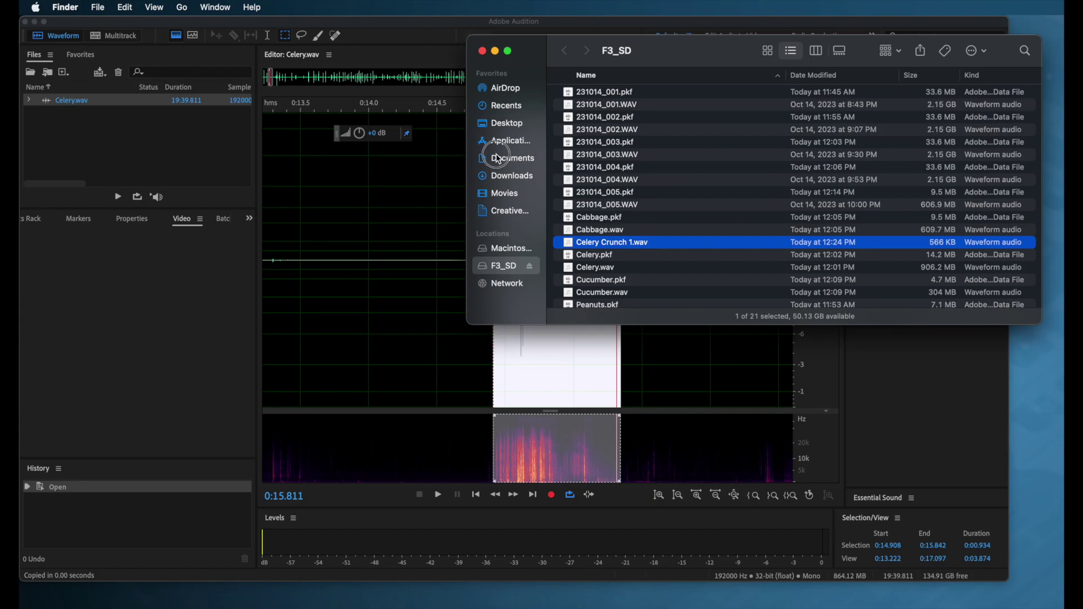
pyautogui.click(559, 107)
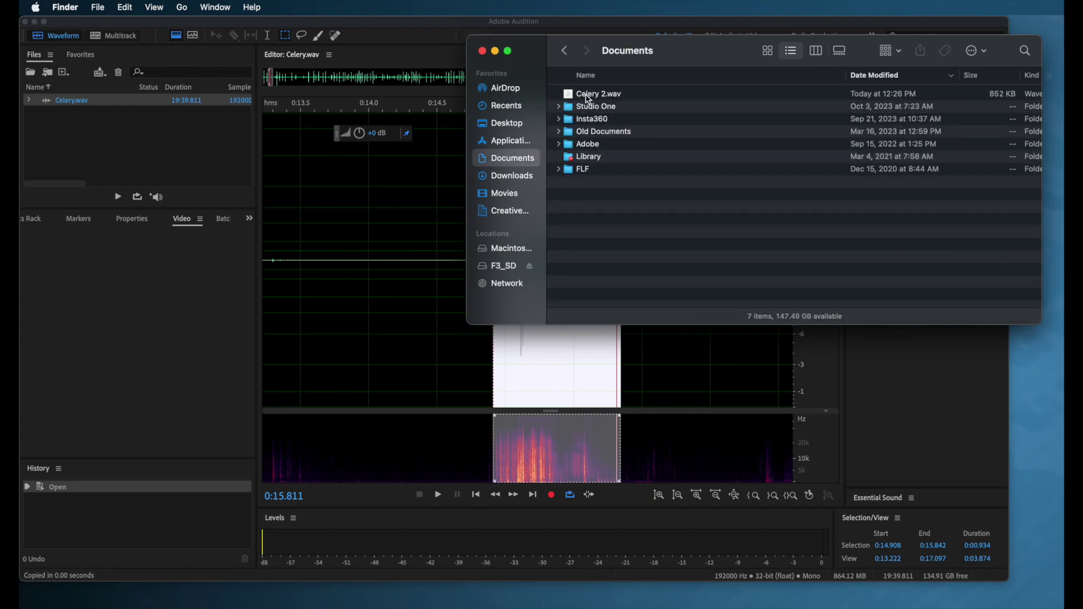
pyautogui.click(617, 96)
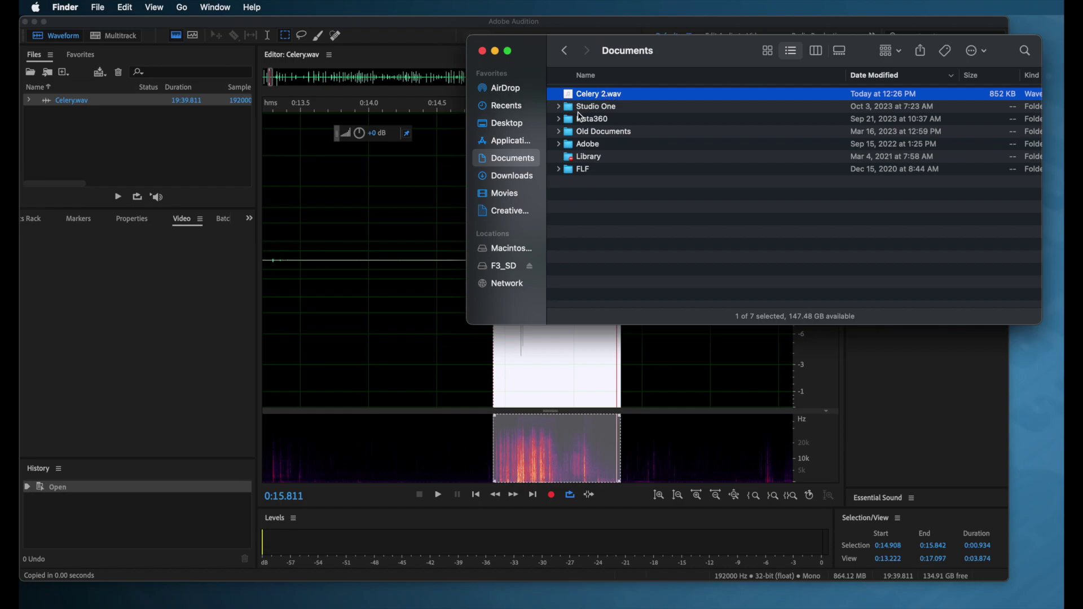
pyautogui.click(464, 189)
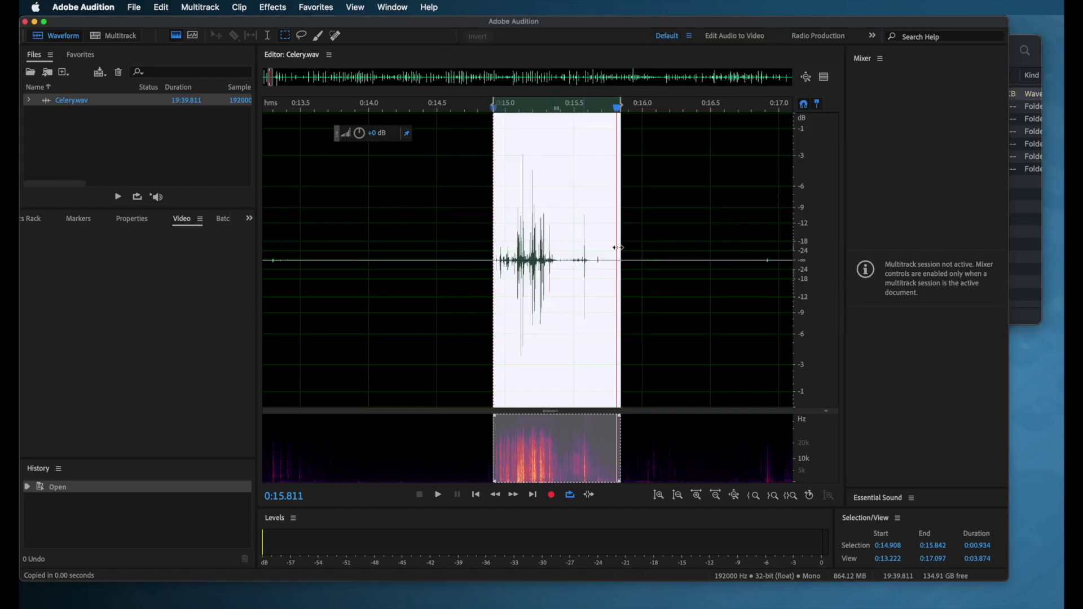
# Step: Clear the selection and play the next Celery.wav crunch, just after 0:20.5
pyautogui.click(665, 248)
pyautogui.hscroll(4, 669, 249)
pyautogui.hscroll(5, 671, 248)
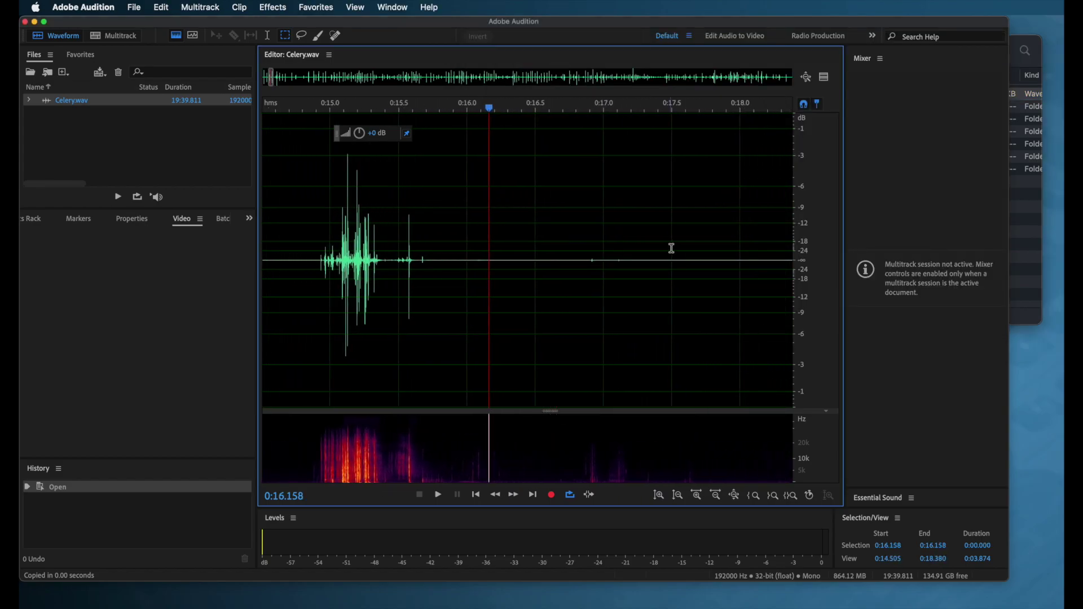
pyautogui.hscroll(2, 673, 248)
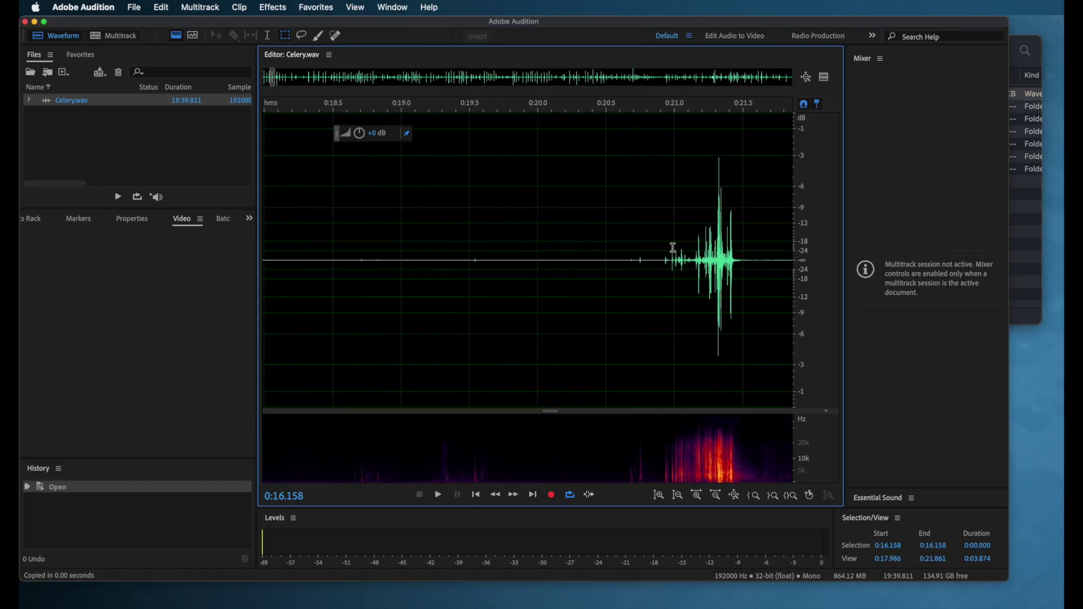
pyautogui.hscroll(1, 673, 248)
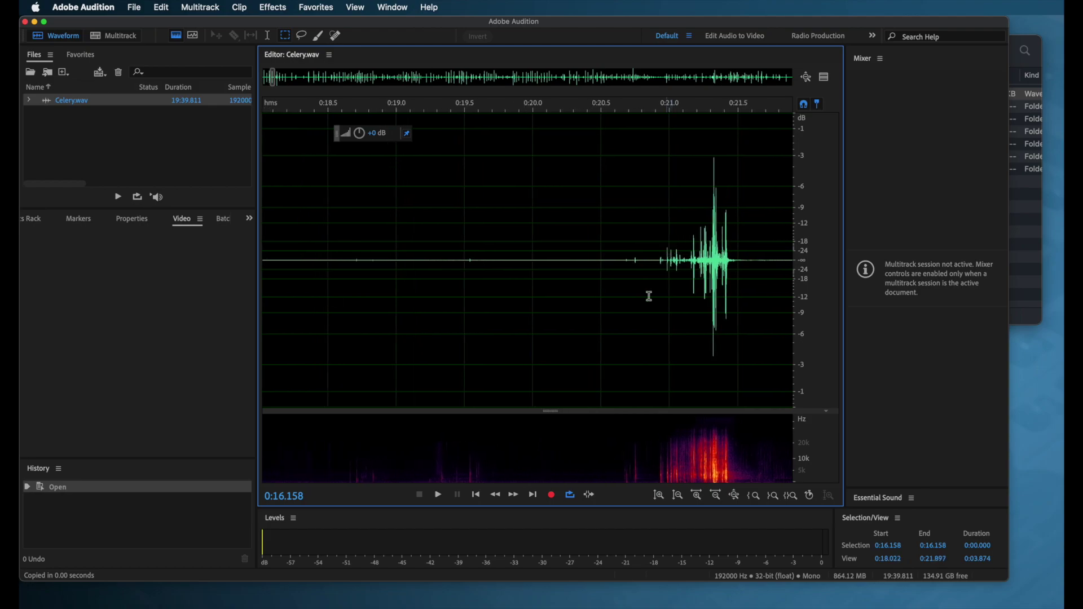
pyautogui.click(633, 426)
pyautogui.press('space')
pyautogui.press('space')
# Step: Play Celery.wav from about 0:31.280 through the crunch near 0:37.5, then stop playback
pyautogui.moveTo(273, 78); pyautogui.dragTo(272, 79)
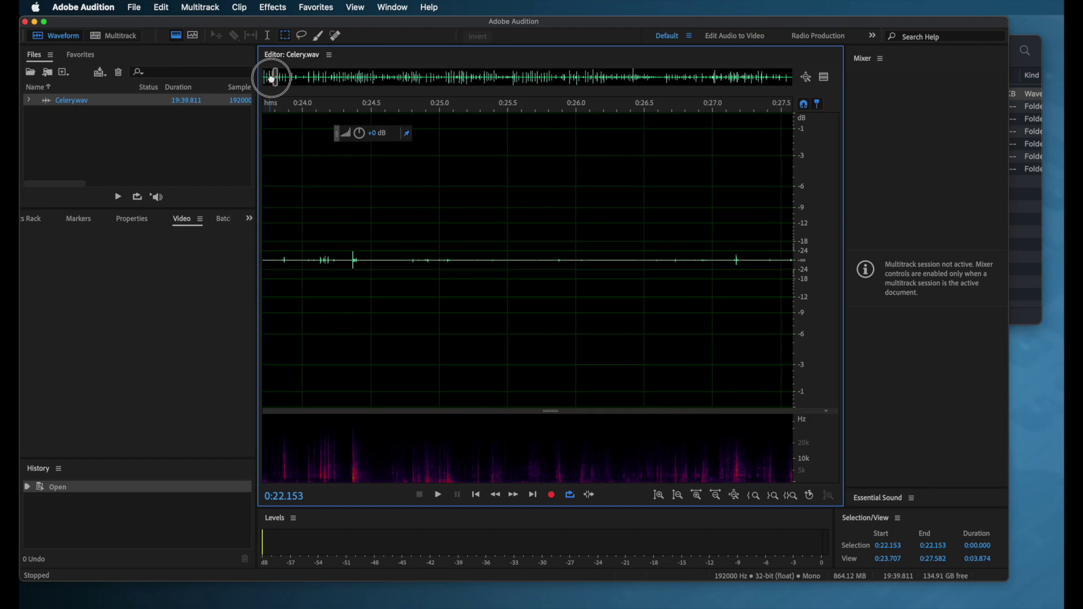
pyautogui.moveTo(272, 79); pyautogui.dragTo(272, 79)
pyautogui.click(606, 261)
pyautogui.press('space')
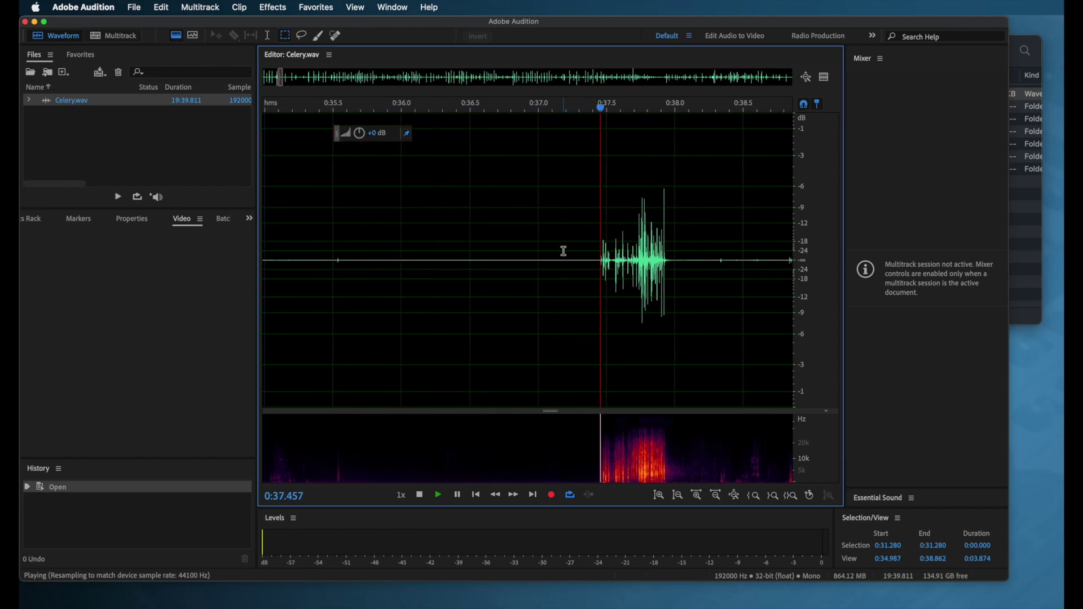
pyautogui.press('space')
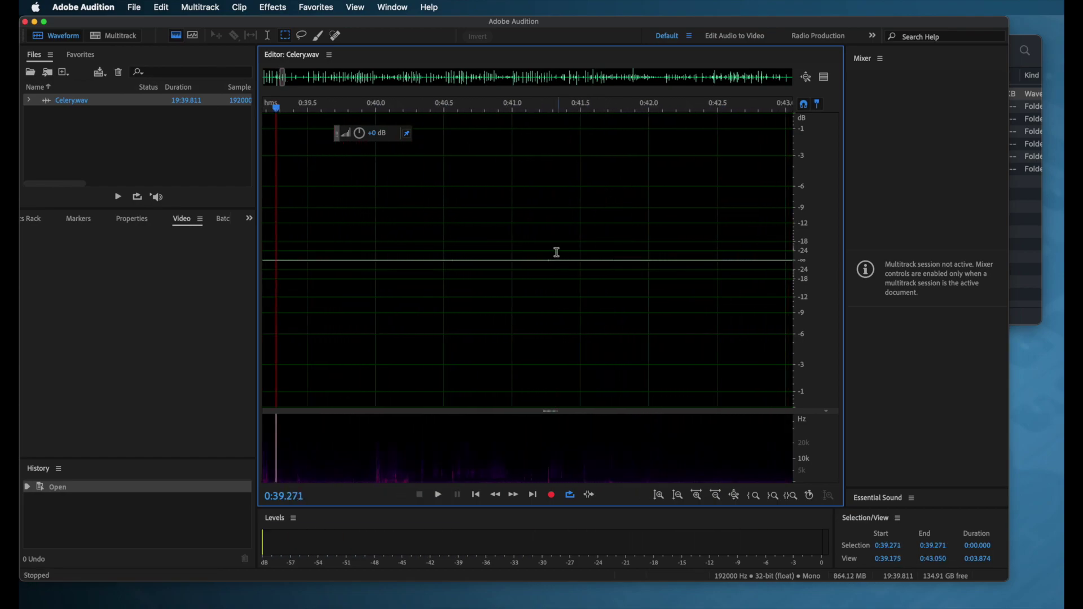
# Step: Select the crunch in Celery.wav from about 0:37.435 to 0:38.104
pyautogui.hscroll(-10, 548, 252)
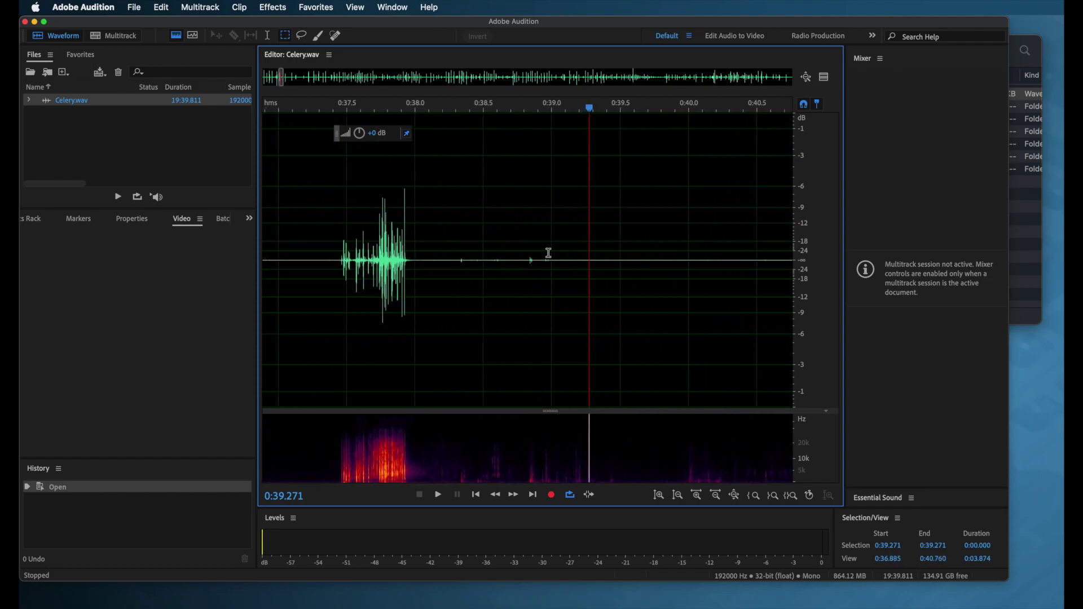
pyautogui.hscroll(-1, 549, 253)
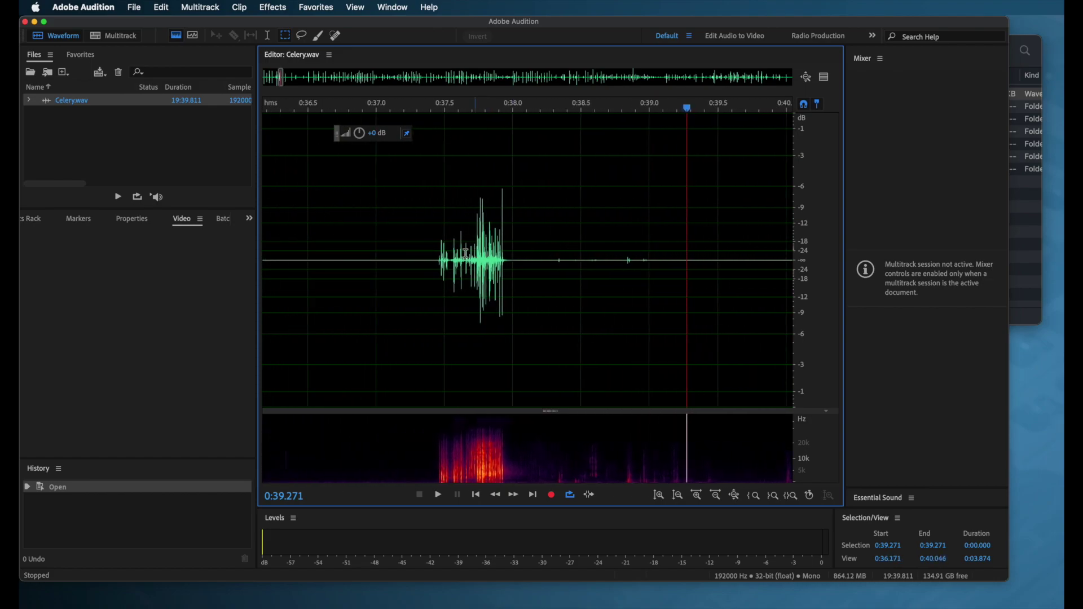
pyautogui.click(437, 262)
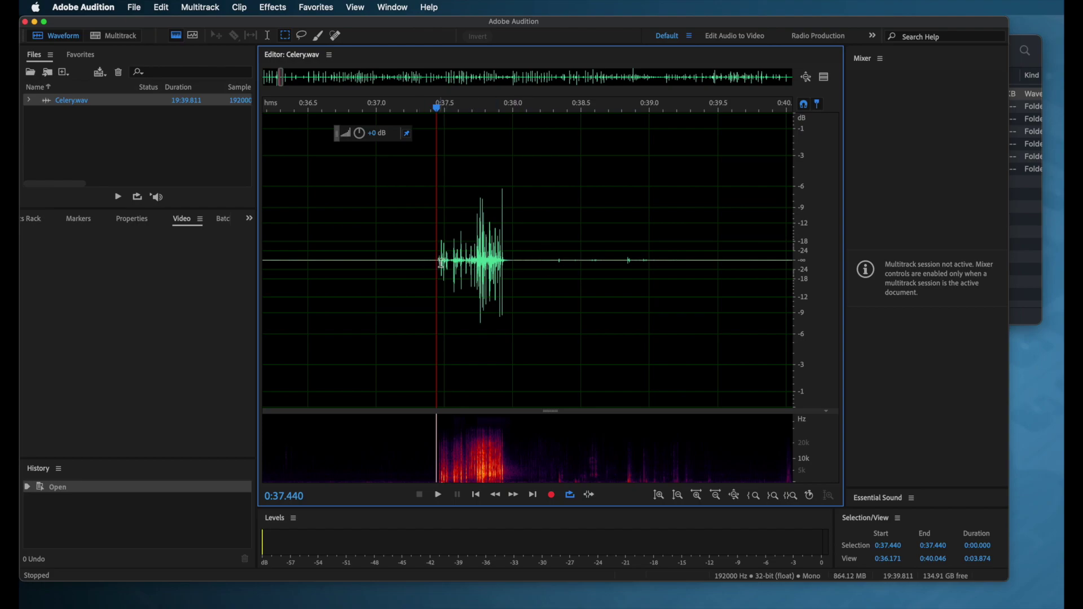
pyautogui.moveTo(436, 263); pyautogui.dragTo(528, 263)
# Step: Save the selected crunch as a separate Wave PCM file in /Users/admin/Documents
pyautogui.rightClick(472, 275)
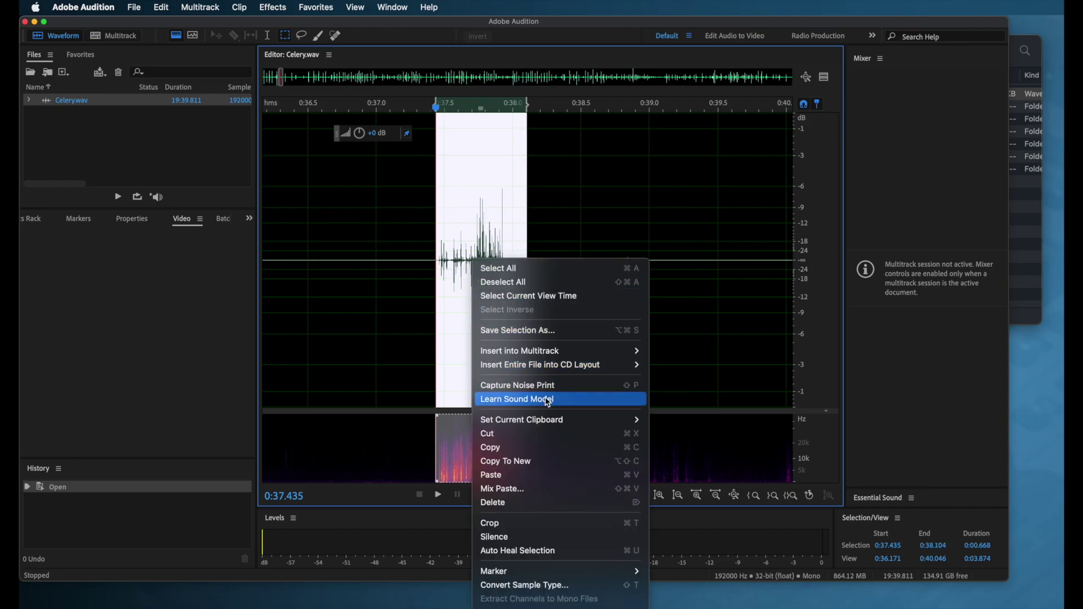
pyautogui.click(587, 330)
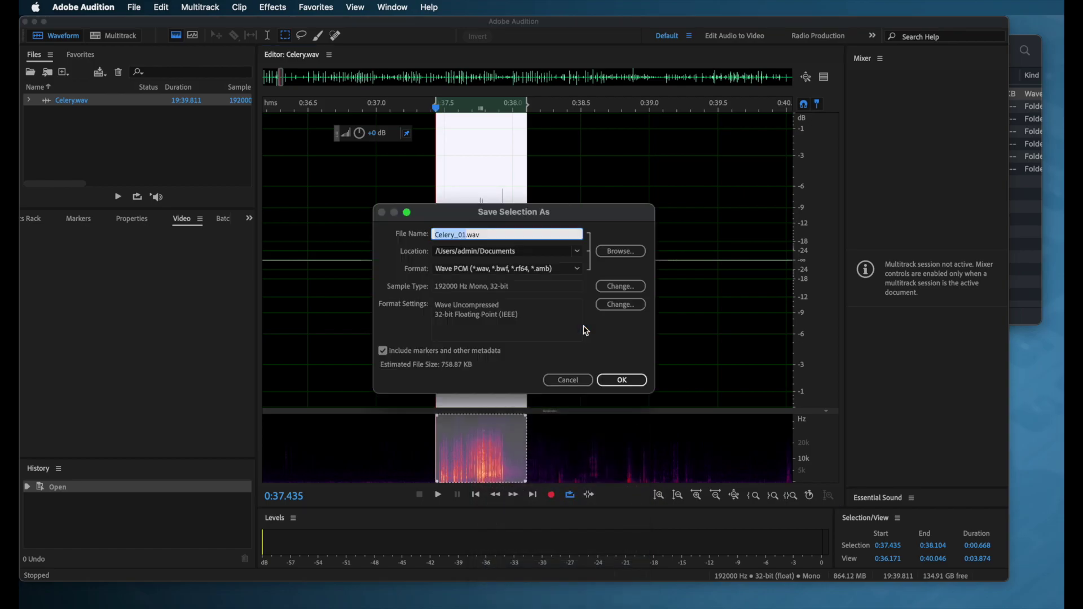
pyautogui.click(466, 234)
pyautogui.click(617, 381)
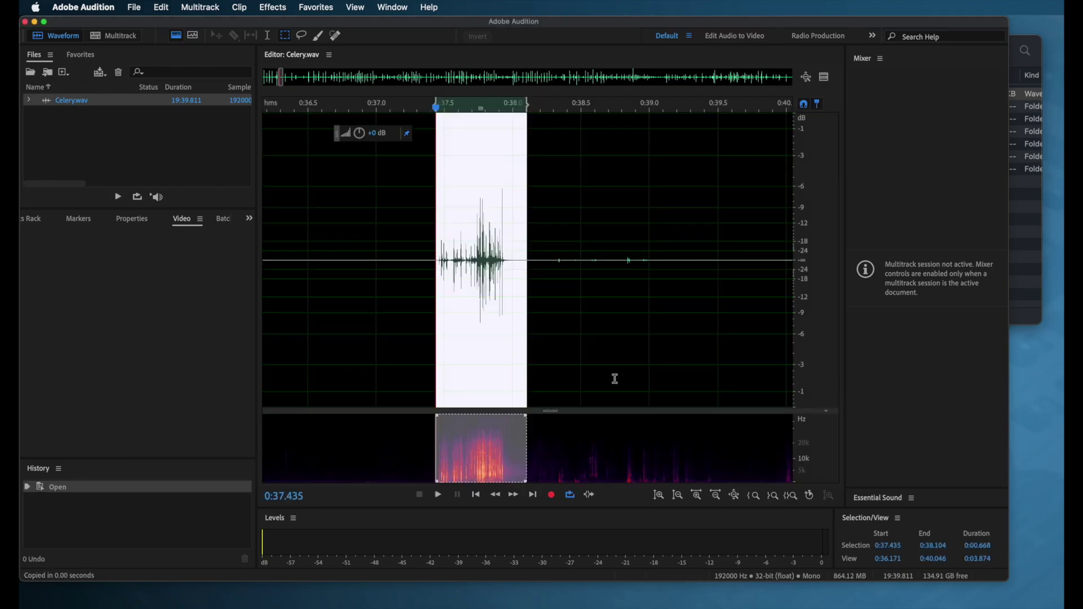
# Step: Locate the next crunch in the Celery.wav waveform, around 0:44
pyautogui.hscroll(10, 555, 231)
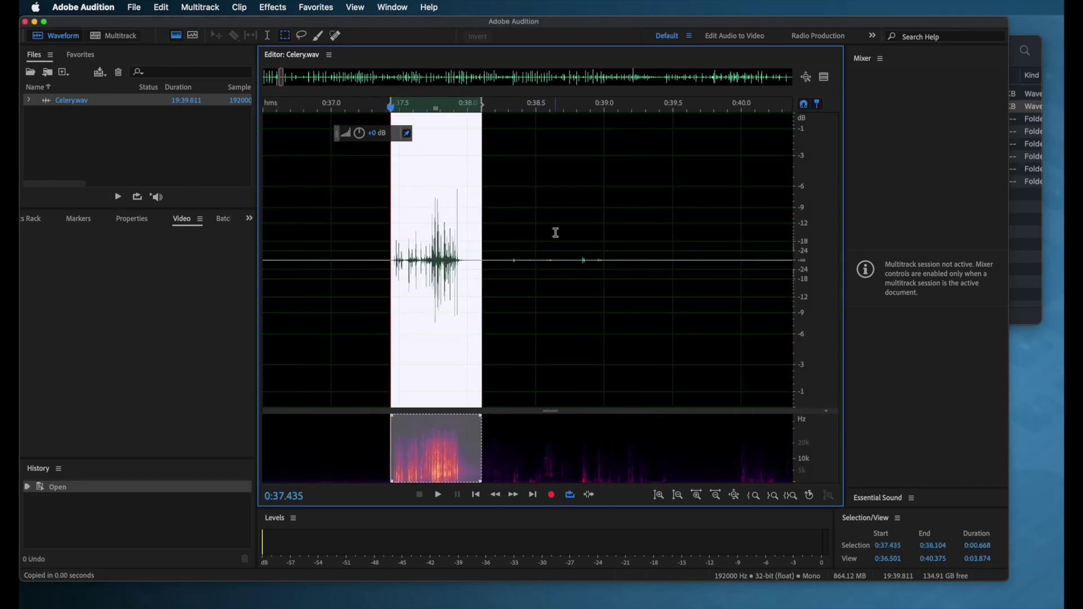
pyautogui.hscroll(7, 554, 232)
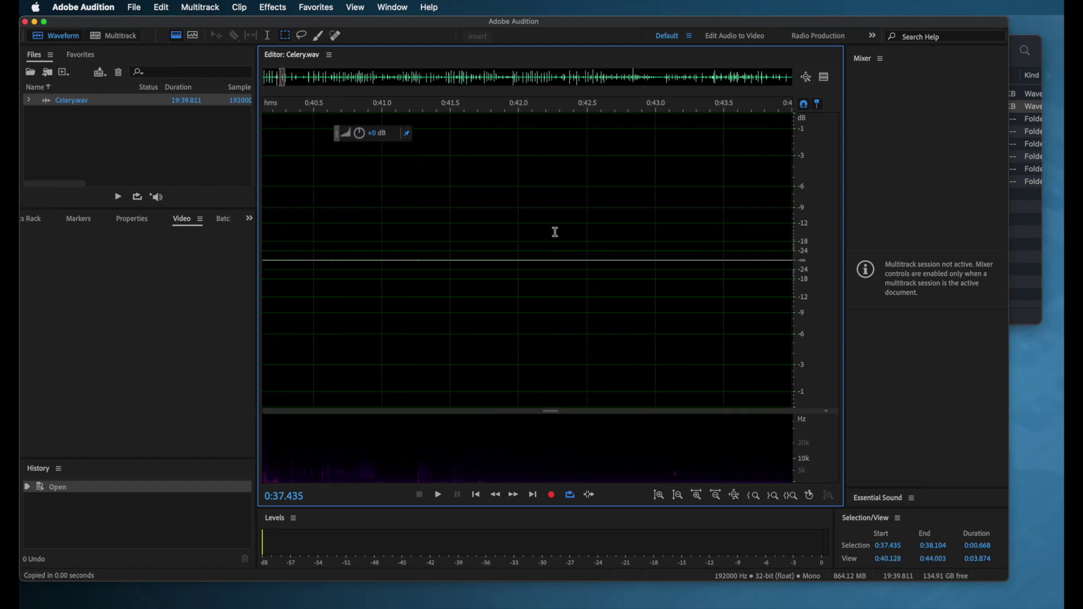
pyautogui.hscroll(-2, 555, 232)
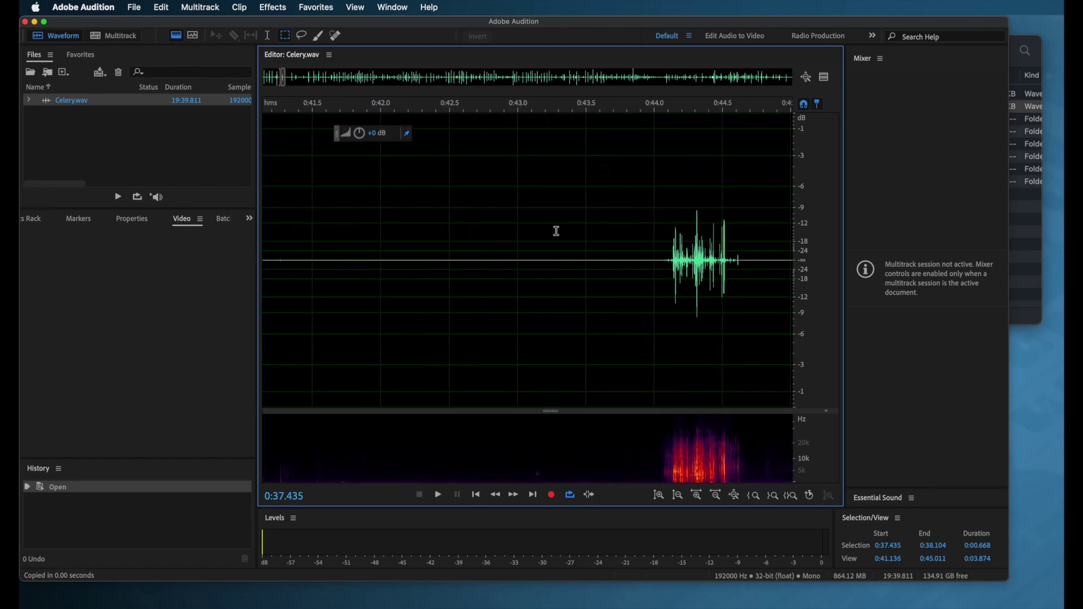
pyautogui.hscroll(2, 556, 232)
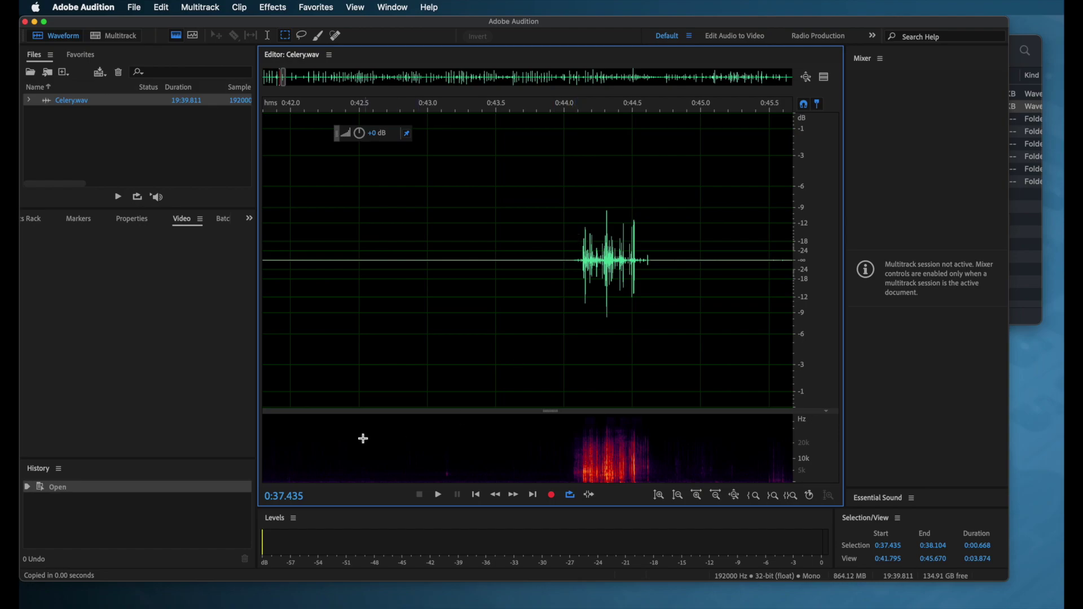
# Step: Show the whole Celery.wav recording and spot-check it by playback at several points, including about 1:39, 2:00 and 16:47
pyautogui.click(734, 495)
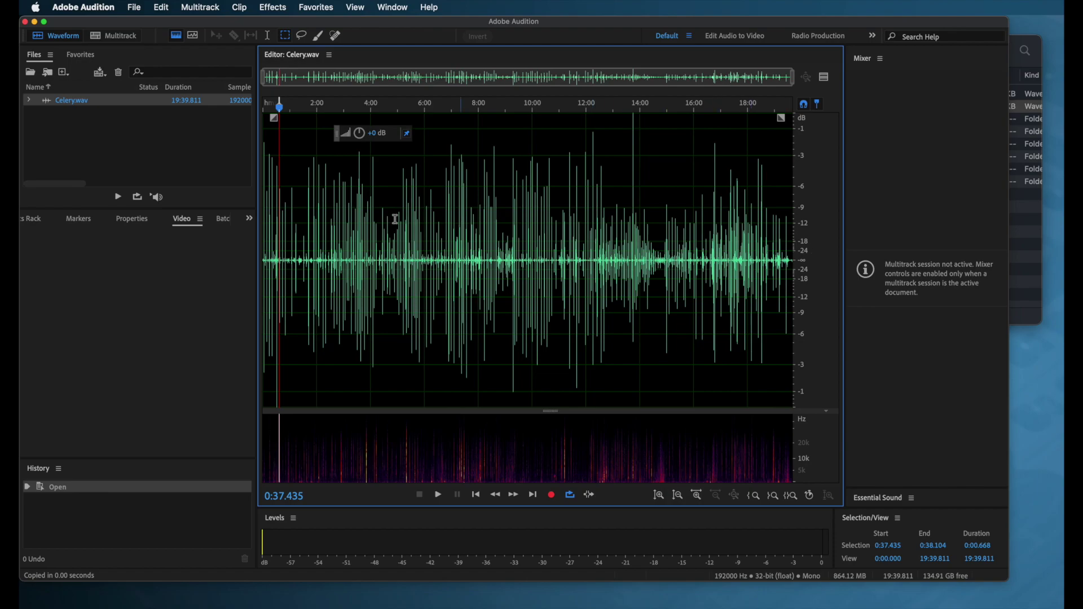
pyautogui.click(308, 261)
pyautogui.press('space')
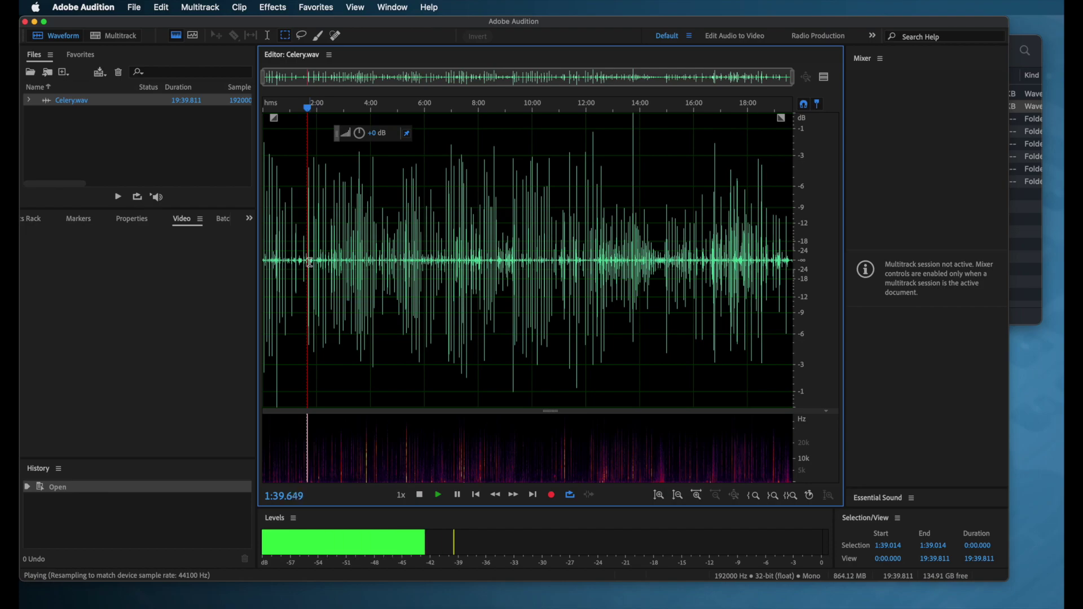
pyautogui.press('space')
pyautogui.click(316, 260)
pyautogui.press('space')
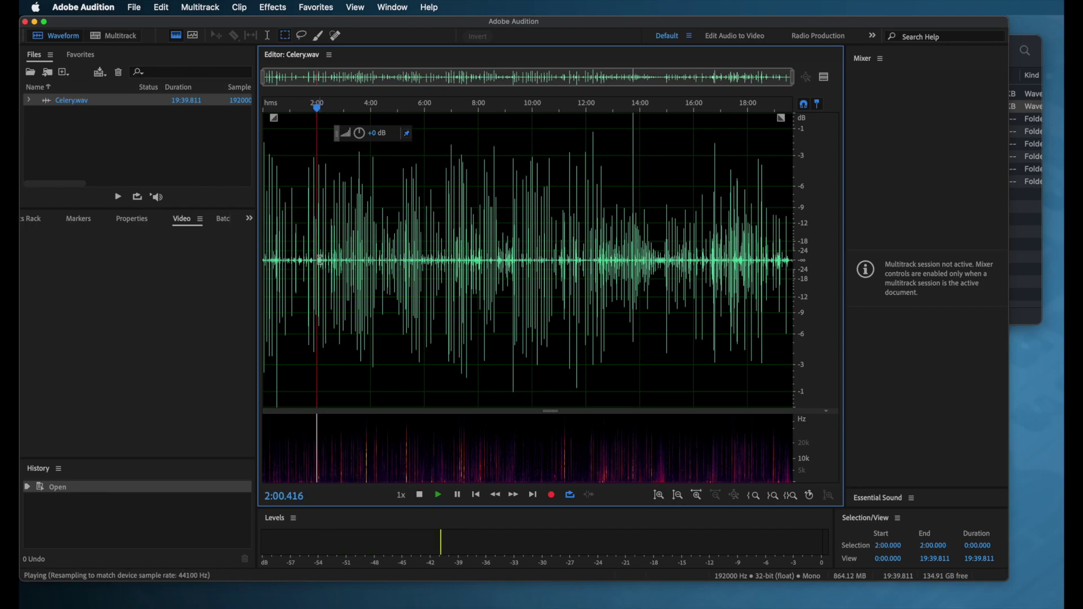
pyautogui.press('space')
pyautogui.click(334, 260)
pyautogui.press('space')
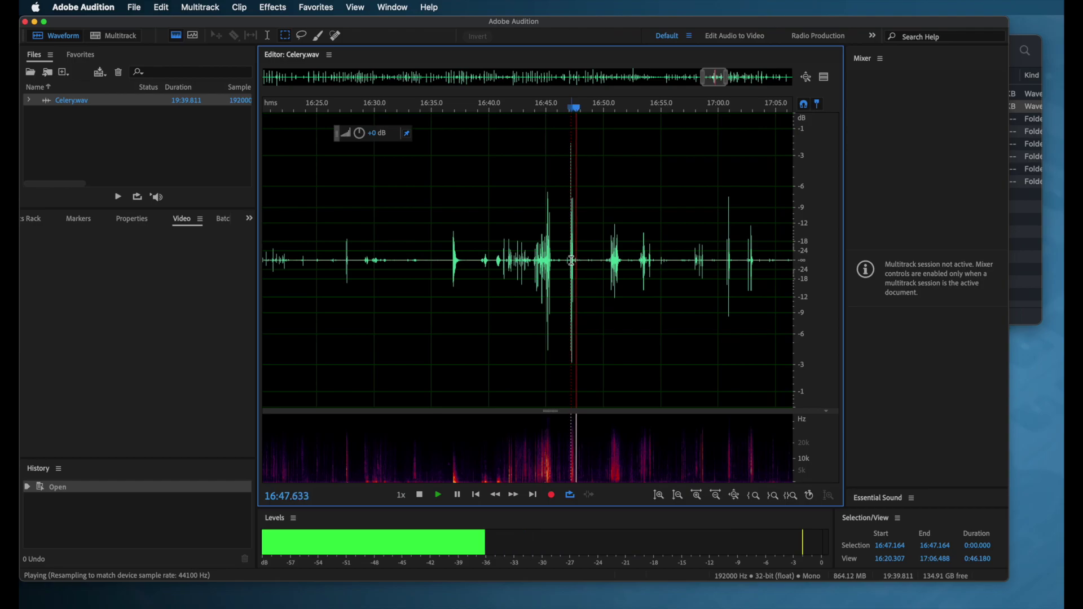
pyautogui.press('space')
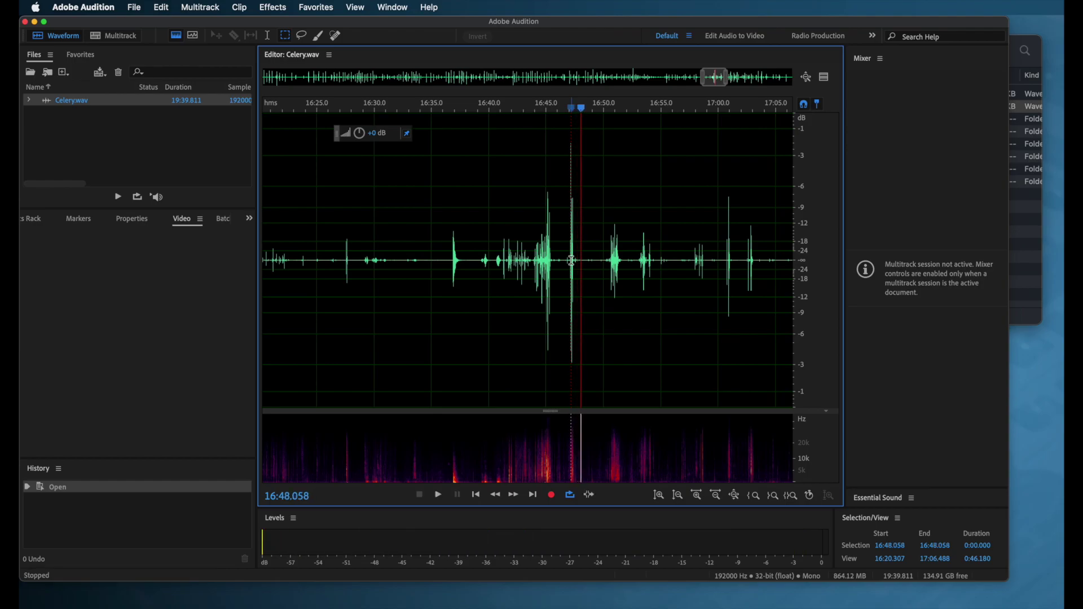